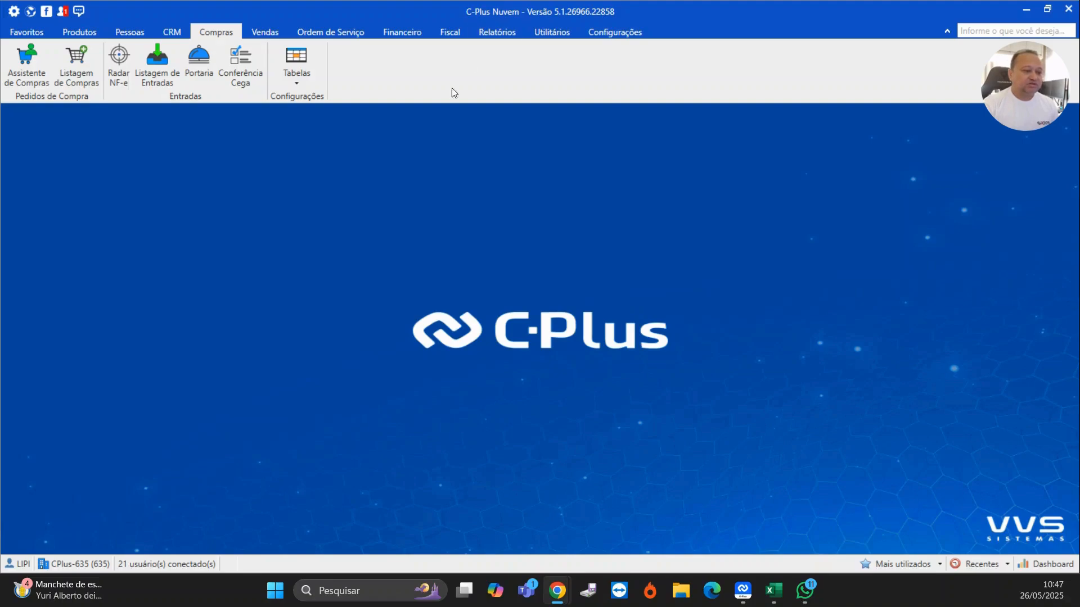
- Open the purchase assistant (Assistente de Compras) from the purchasing area
{"action": "left_click", "coordinate": [172, 32]}
{"action": "left_click", "coordinate": [208, 30]}
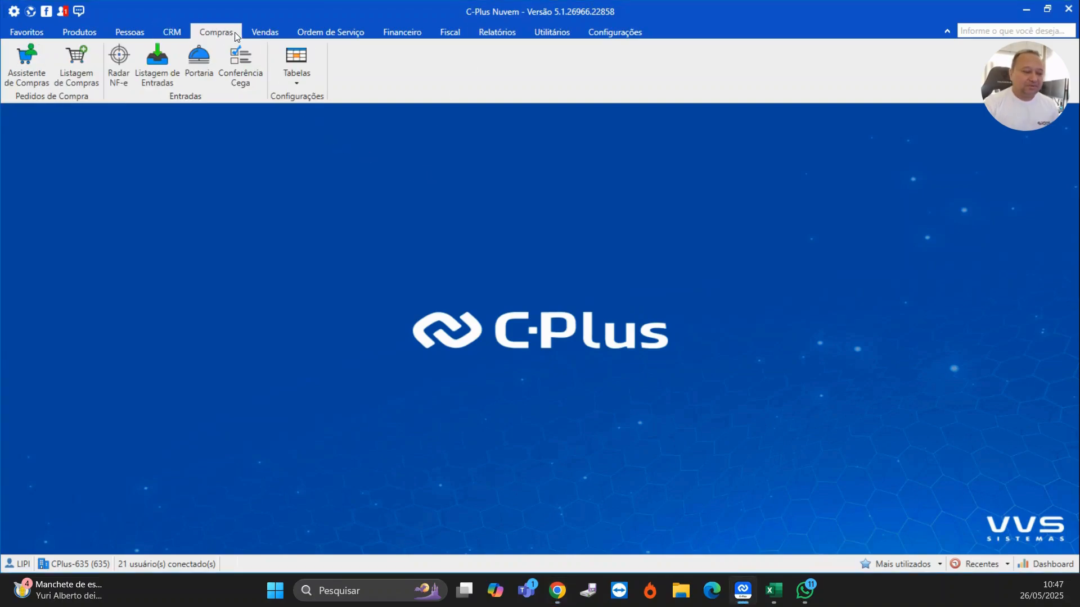
{"action": "left_click", "coordinate": [30, 67]}
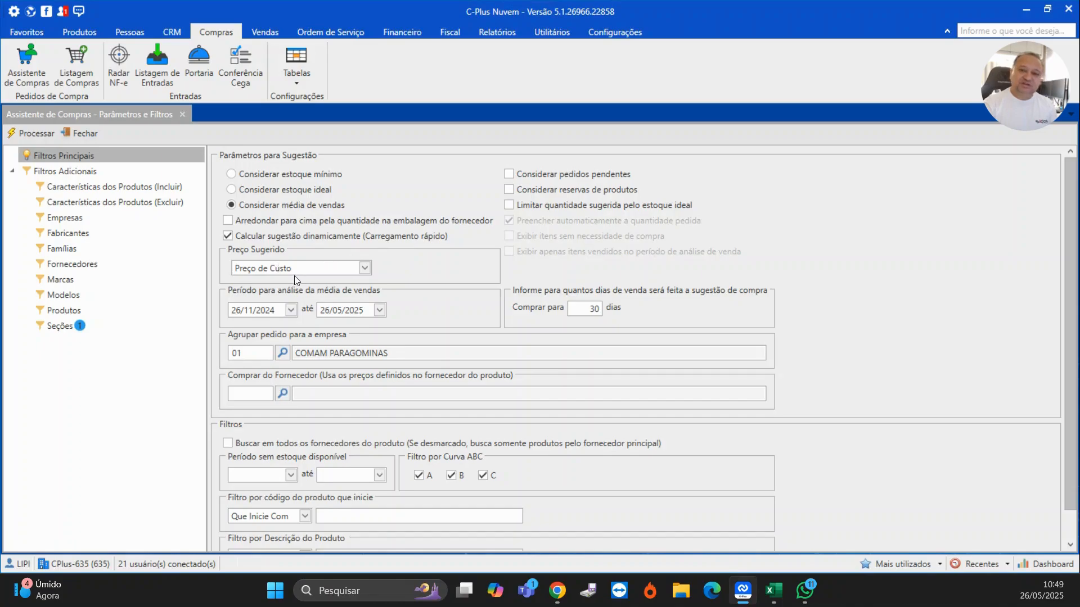
- Keep Preço de Custo as the suggested price and set the purchase to cover 60 days of sales
{"action": "left_click", "coordinate": [365, 268]}
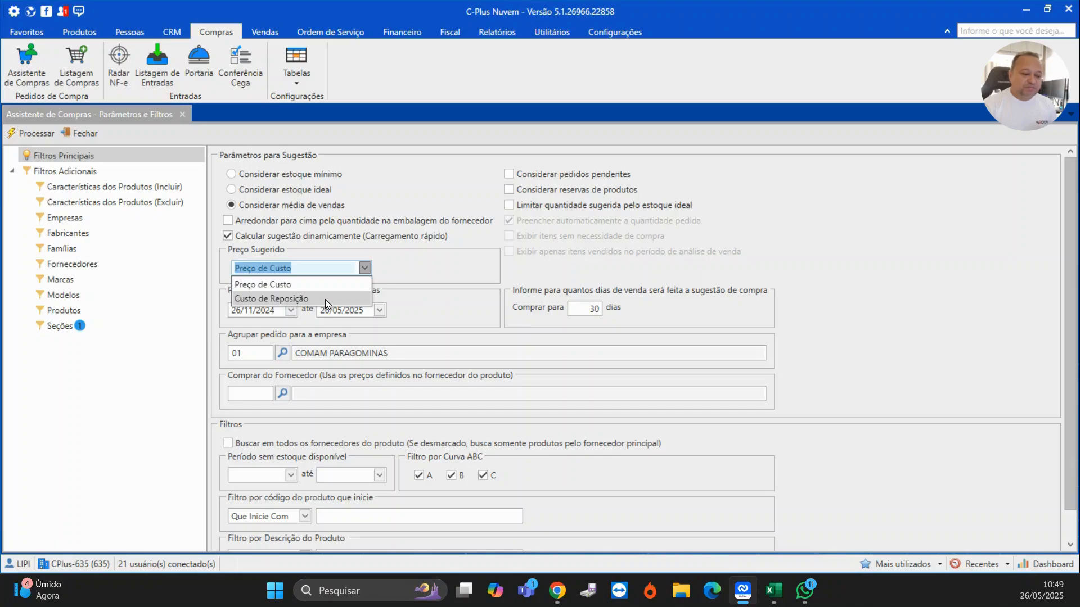
{"action": "left_click", "coordinate": [415, 268]}
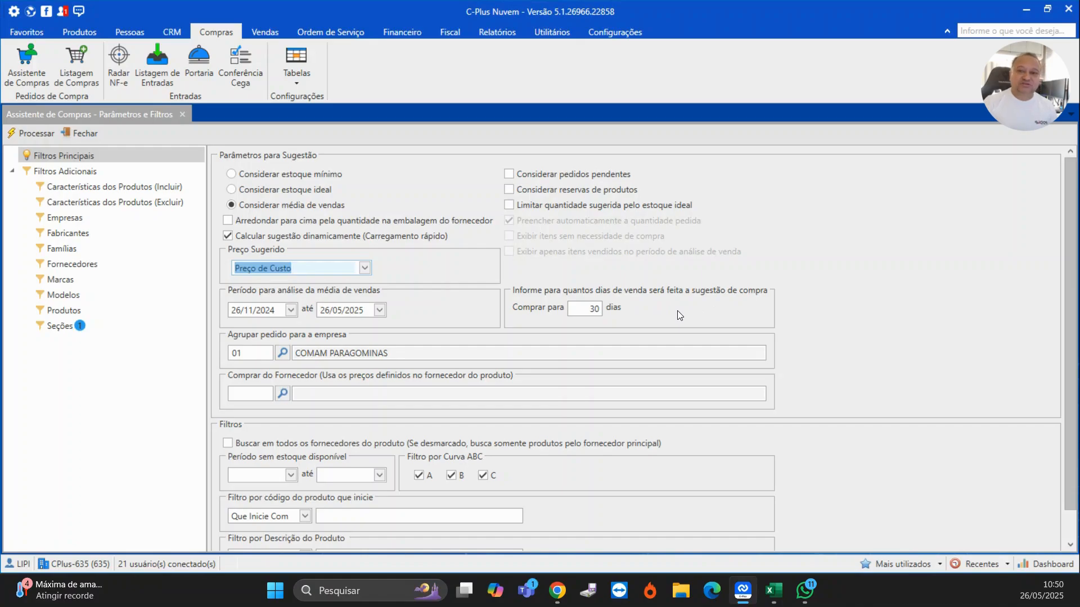
{"action": "left_click", "coordinate": [585, 308]}
{"action": "left_click_drag", "start_coordinate": [585, 308], "coordinate": [622, 313]}
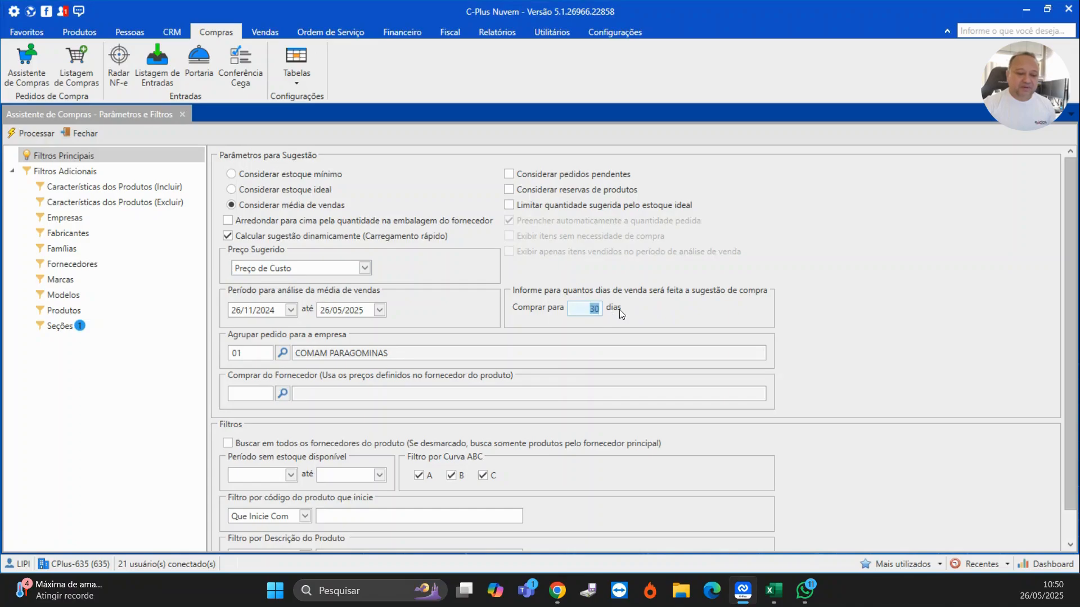
{"action": "type", "text": "60"}
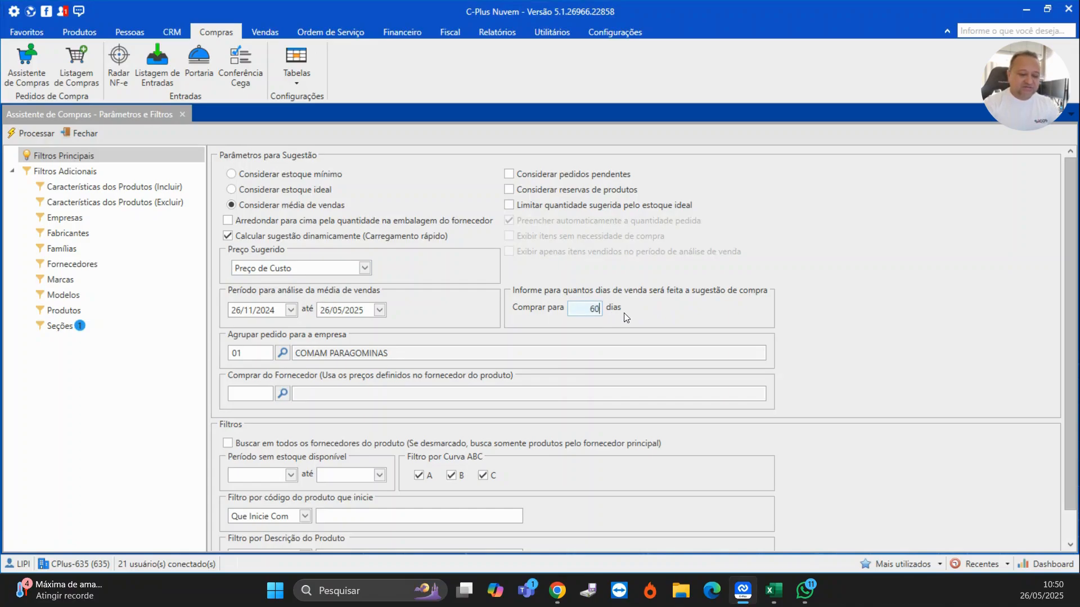
{"action": "key", "text": "Tab"}
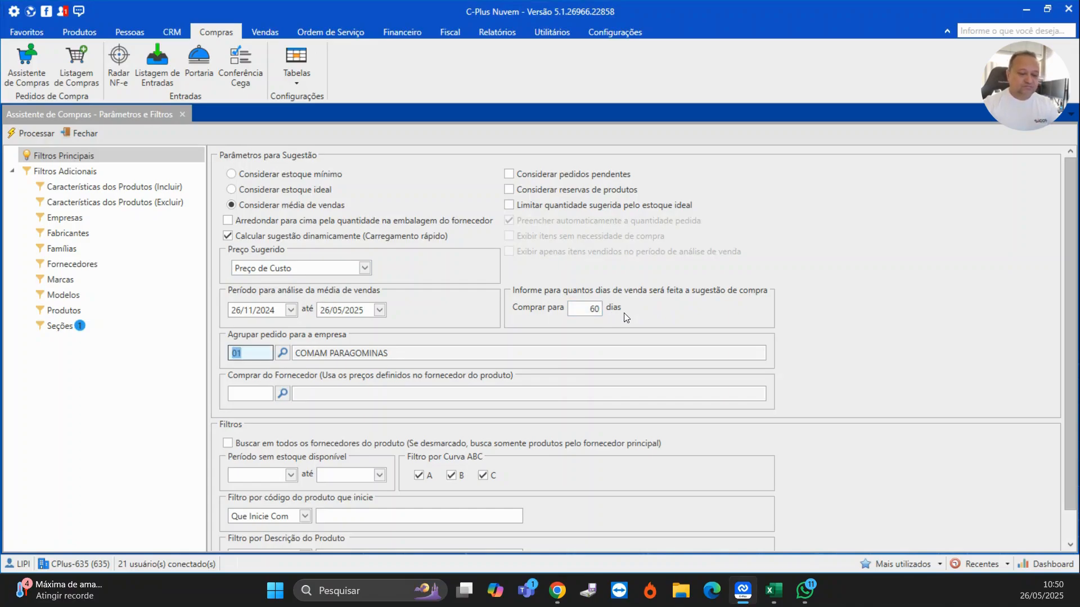
- Choose COMAM PARAGOMINAS as the company to group the order and enable searching all of the product's suppliers
{"action": "left_click", "coordinate": [283, 353]}
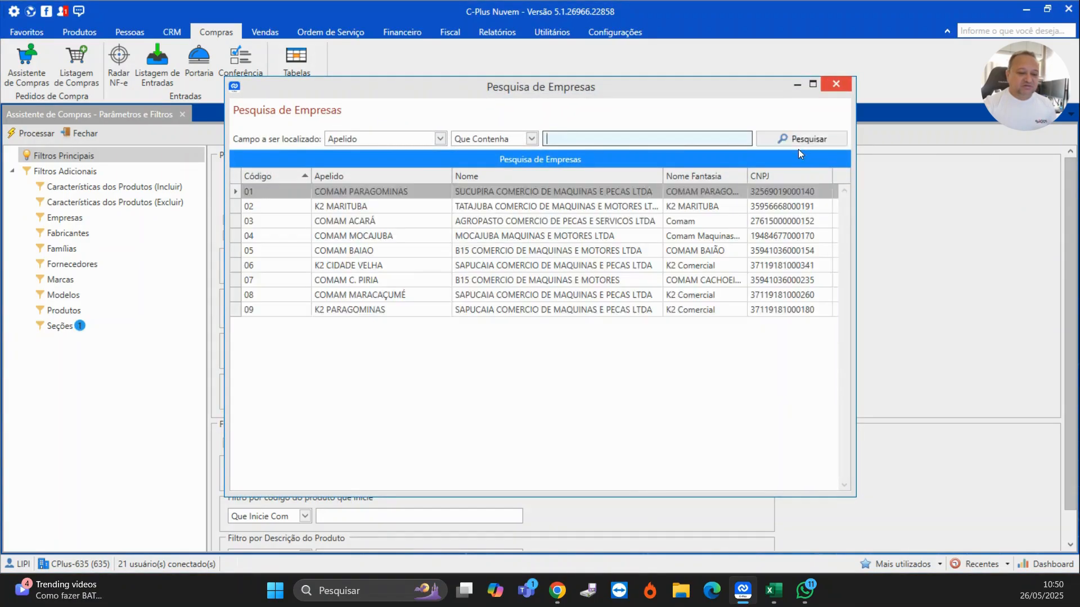
{"action": "double_click", "coordinate": [484, 195]}
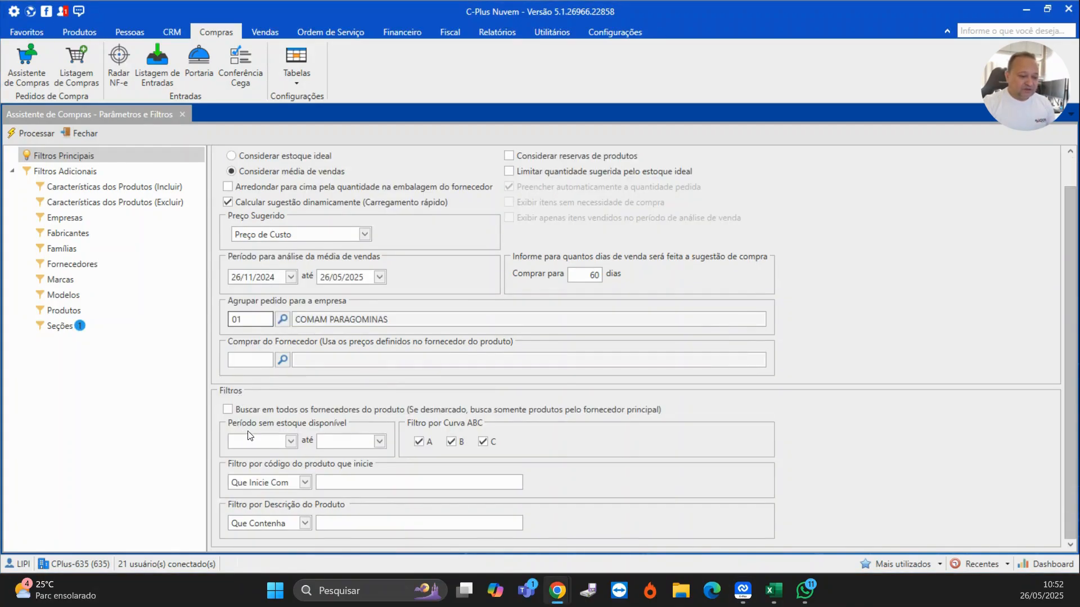
{"action": "left_click", "coordinate": [227, 411]}
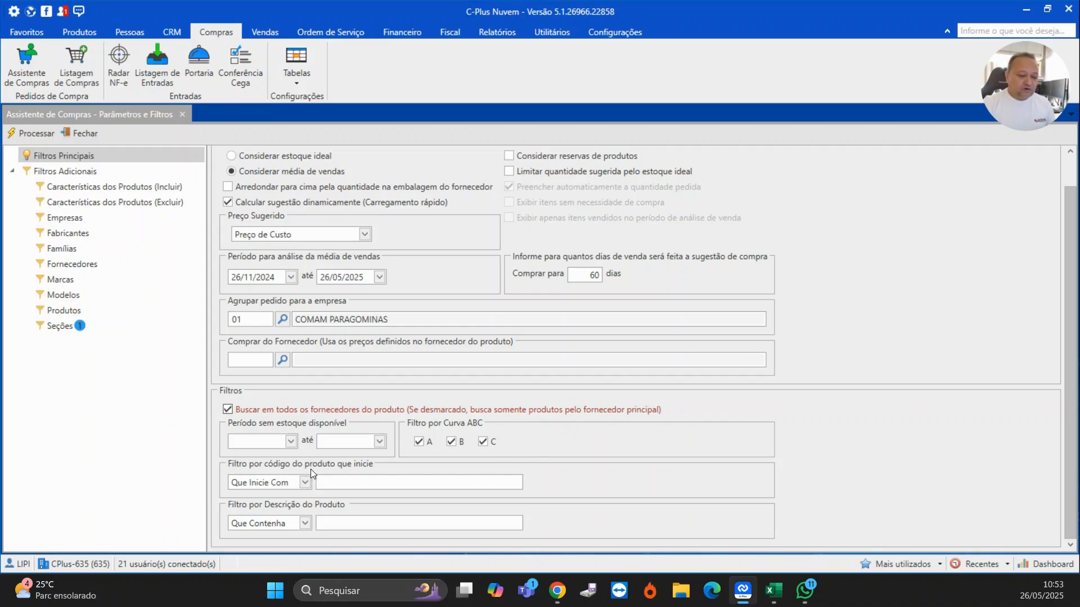
- Review the product code and description filters and each additional filter list, ending on Seções
{"action": "left_click", "coordinate": [338, 484]}
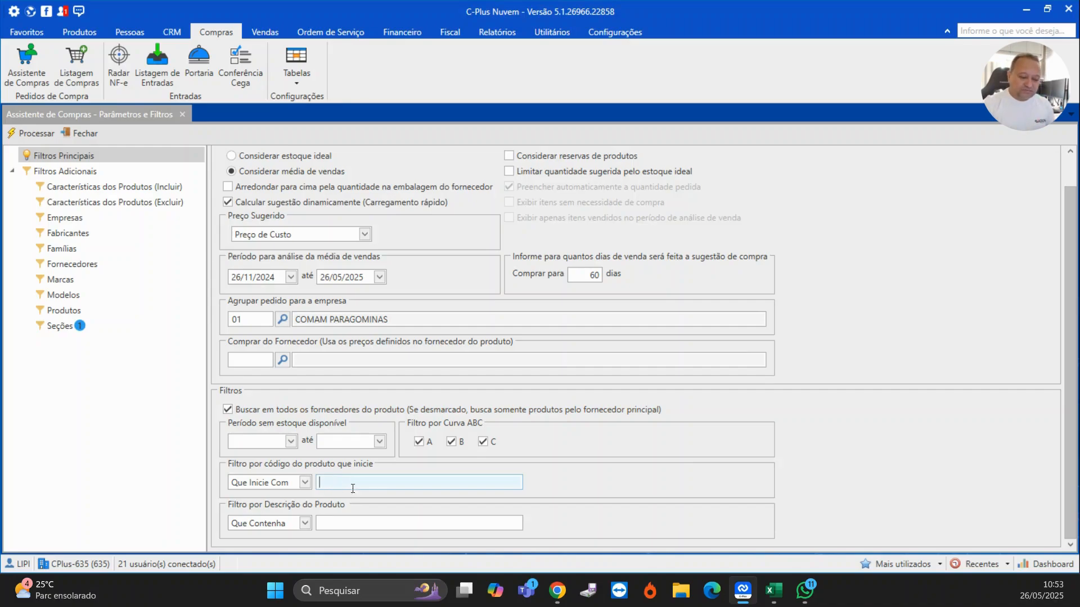
{"action": "left_click", "coordinate": [346, 523]}
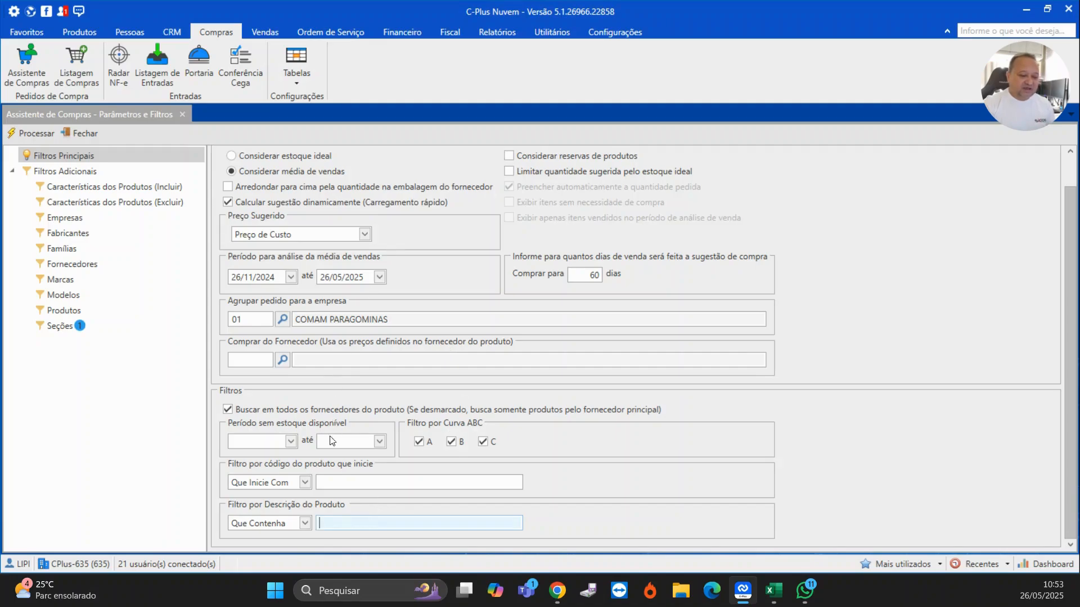
{"action": "left_click", "coordinate": [62, 326]}
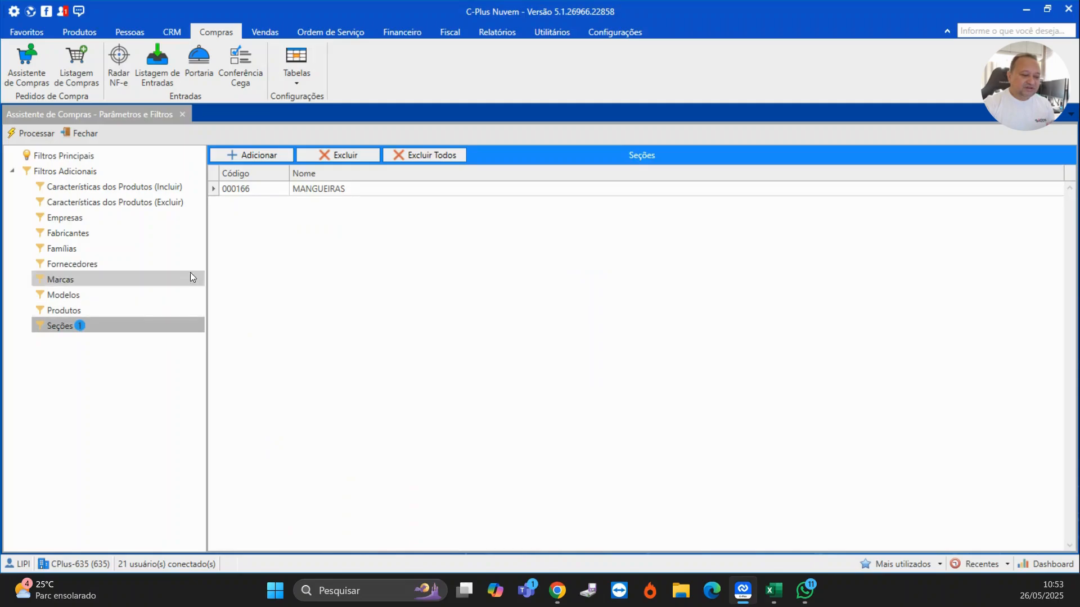
{"action": "left_click", "coordinate": [343, 188]}
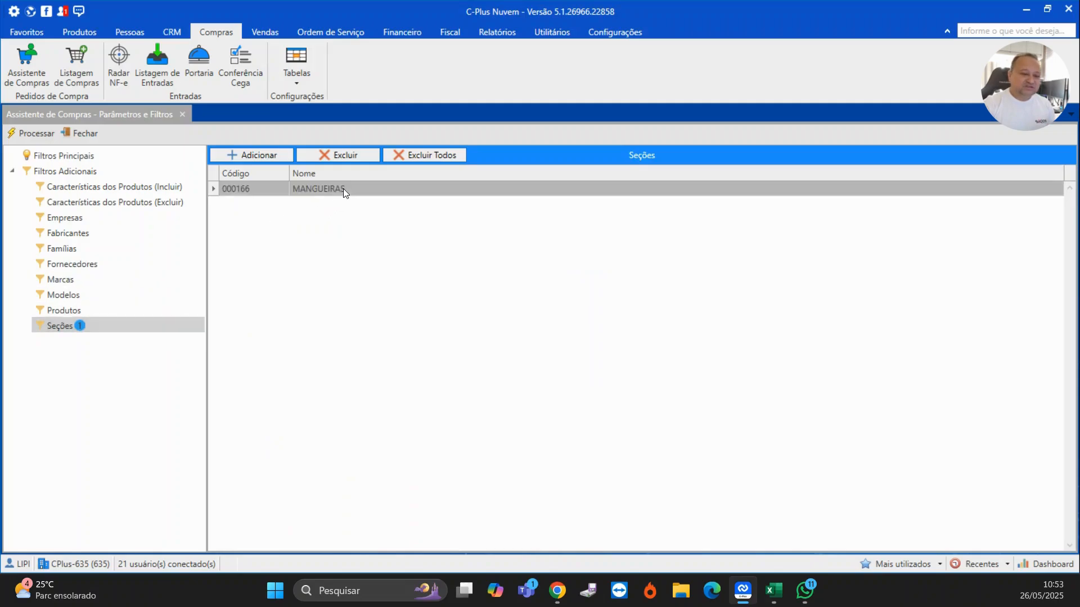
{"action": "left_click", "coordinate": [119, 162]}
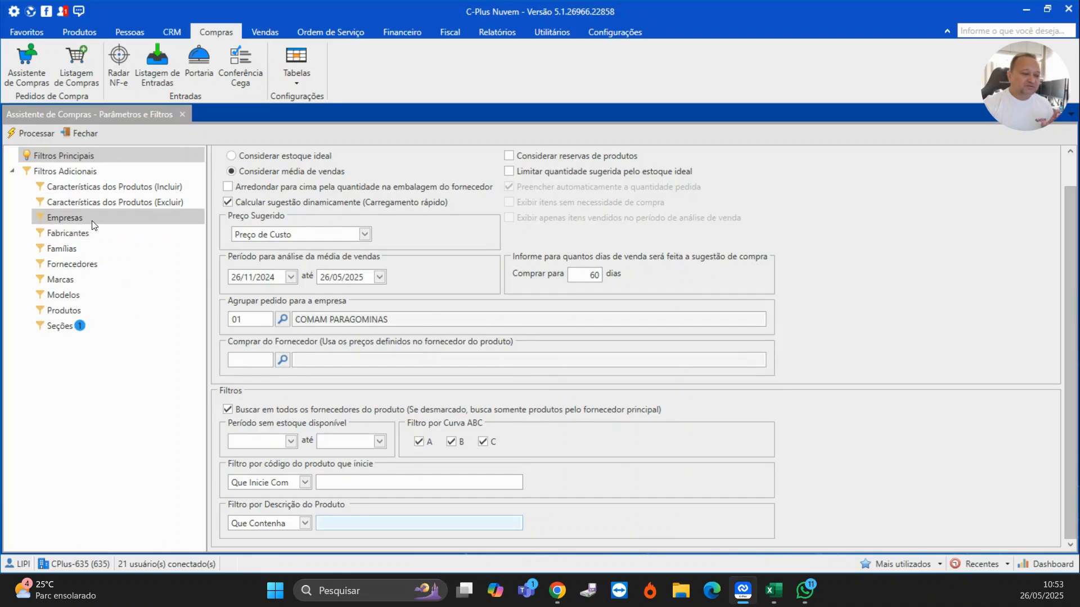
{"action": "left_click", "coordinate": [94, 225]}
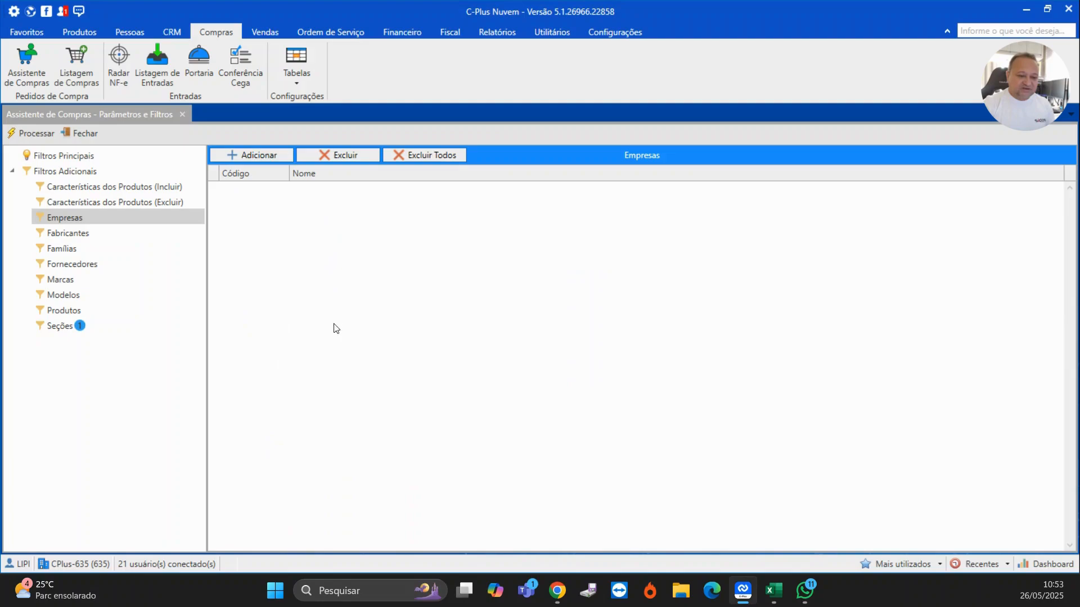
{"action": "left_click", "coordinate": [125, 236]}
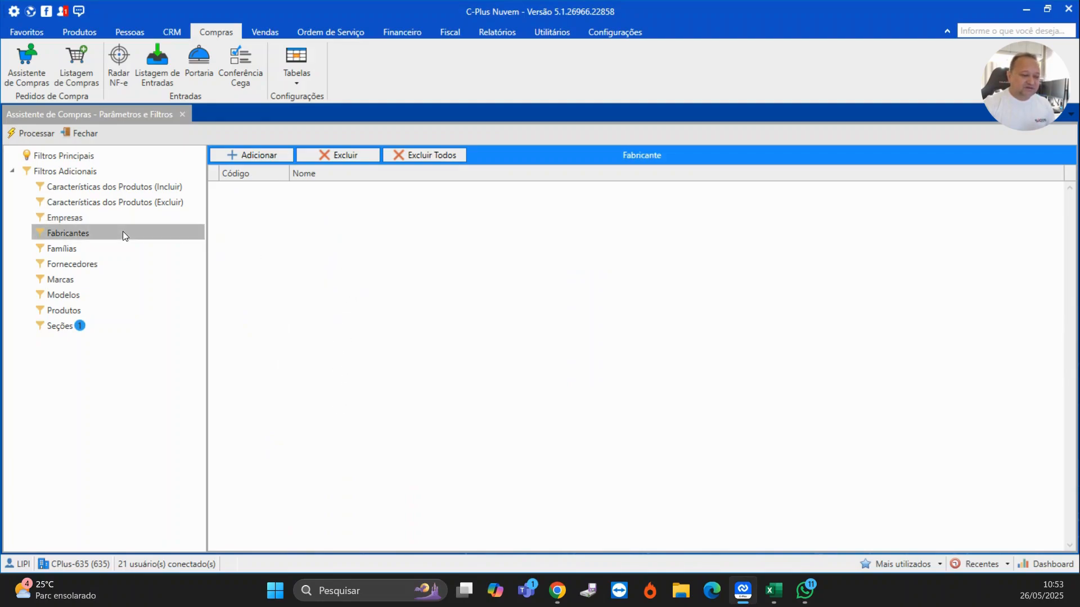
{"action": "left_click", "coordinate": [79, 249]}
{"action": "left_click", "coordinate": [80, 264]}
{"action": "left_click", "coordinate": [78, 279]}
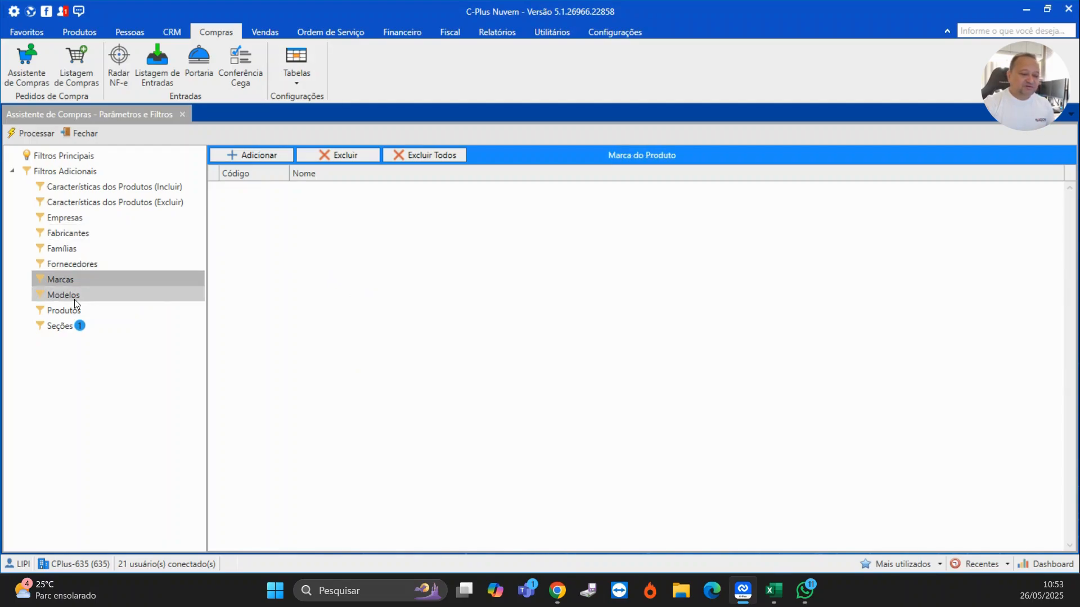
{"action": "left_click", "coordinate": [72, 329]}
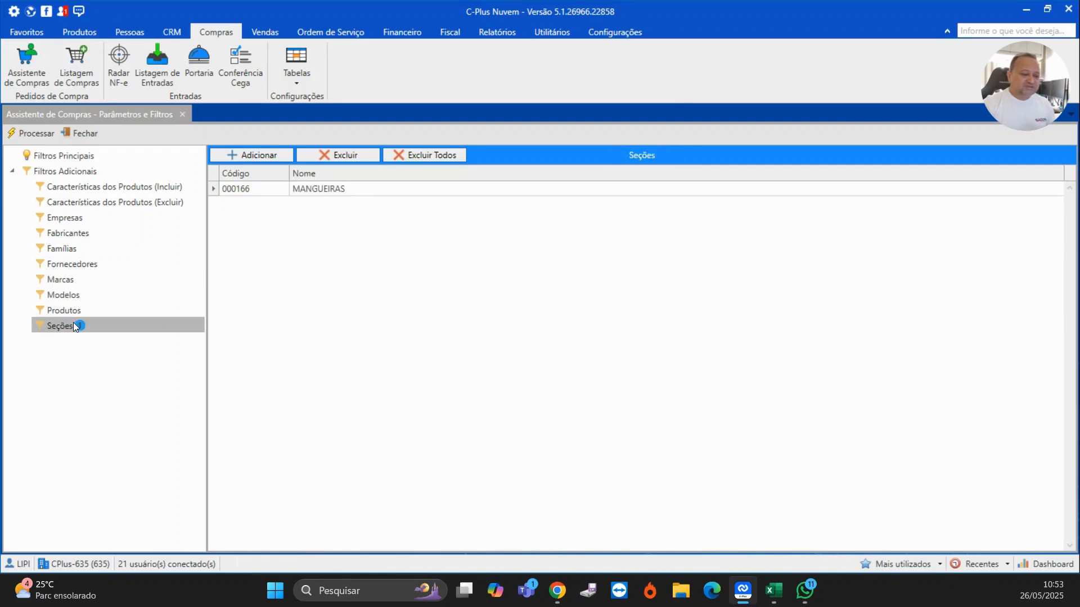
- Process the purchase suggestion and sort the resulting products by description
{"action": "left_click", "coordinate": [120, 153]}
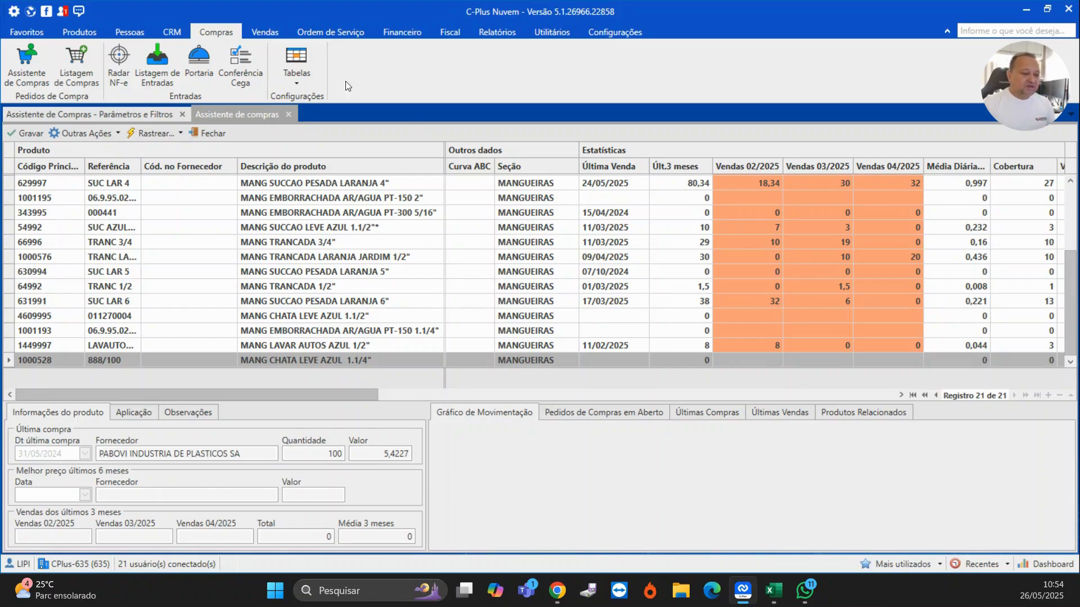
{"action": "left_click", "coordinate": [45, 165]}
{"action": "left_click", "coordinate": [114, 167]}
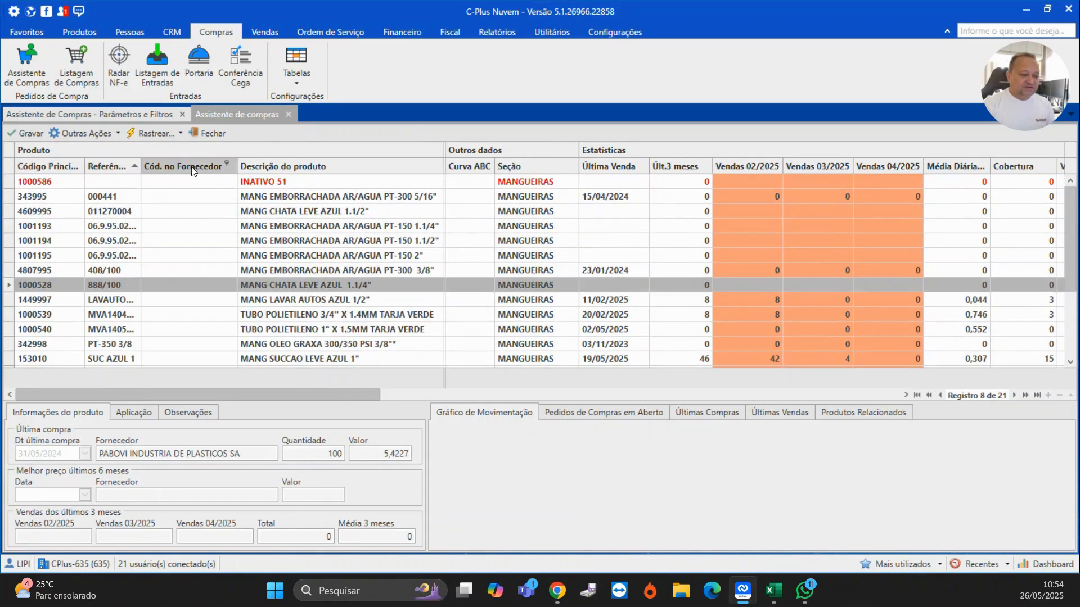
{"action": "left_click", "coordinate": [191, 168]}
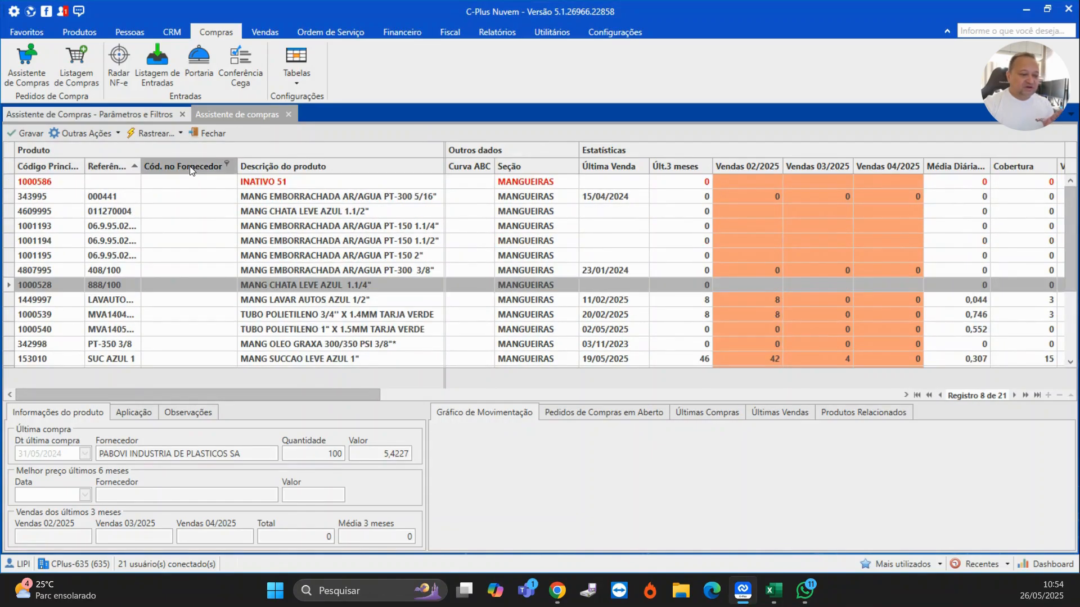
{"action": "left_click", "coordinate": [369, 164]}
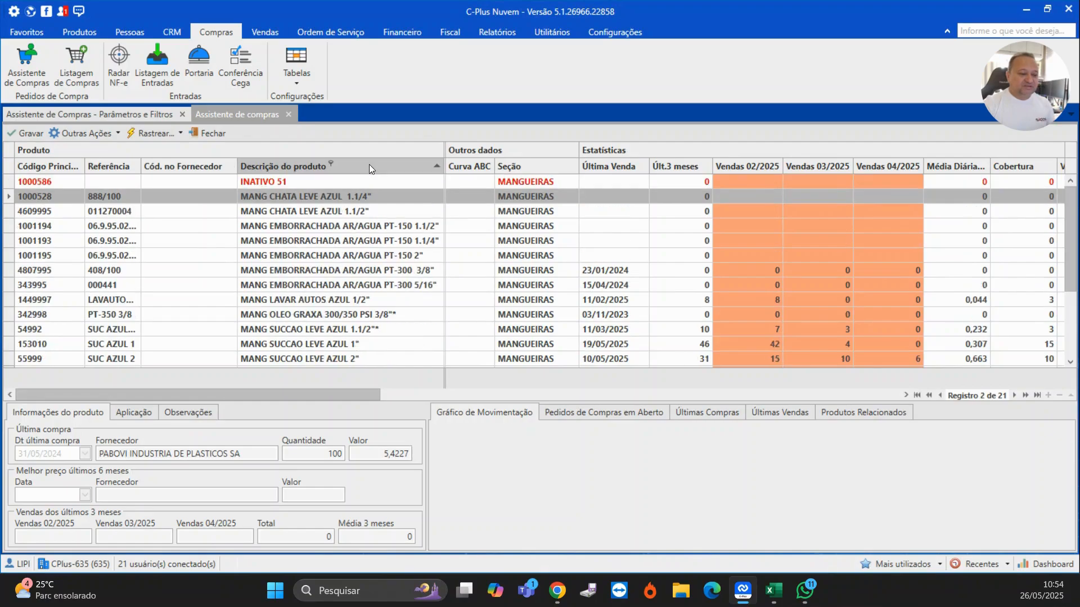
{"action": "left_click", "coordinate": [191, 165]}
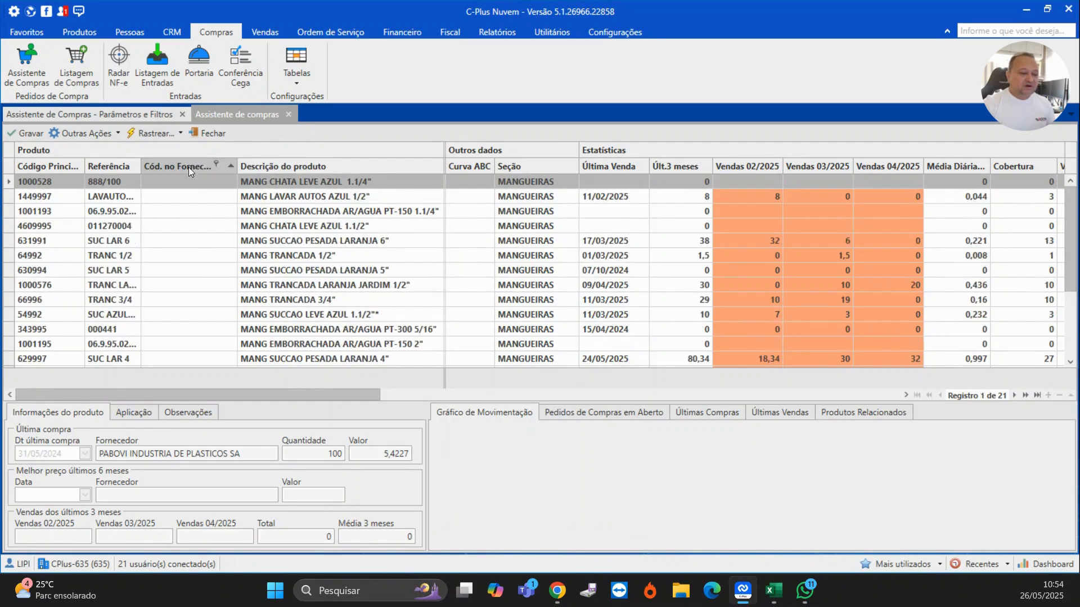
{"action": "left_click", "coordinate": [365, 166]}
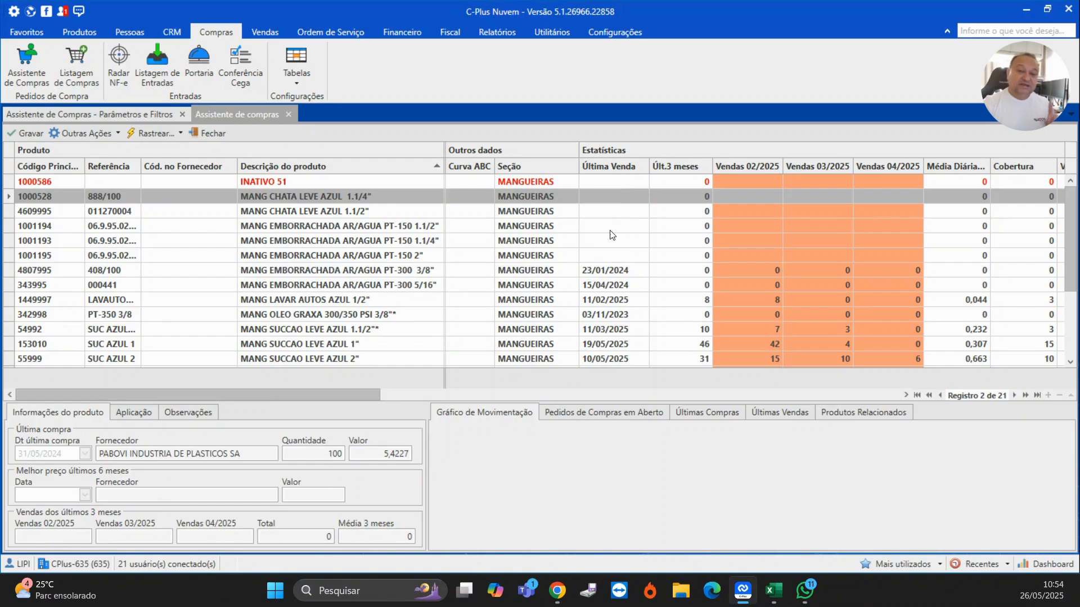
- Sort the suggestion by sales in the last 3 months and inspect individual product rows
{"action": "left_click", "coordinate": [596, 275]}
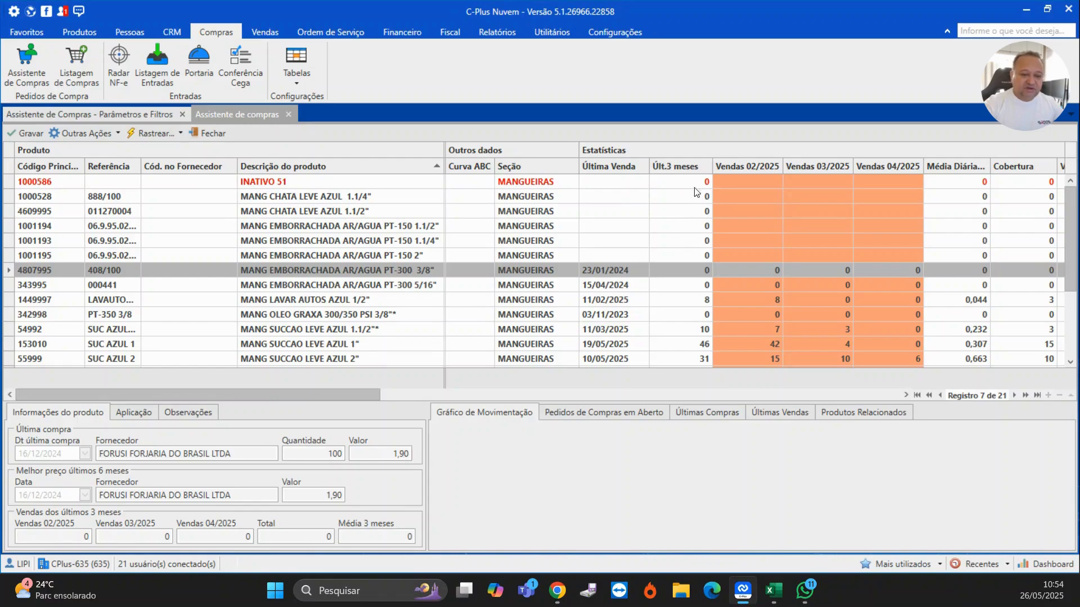
{"action": "left_click", "coordinate": [678, 166]}
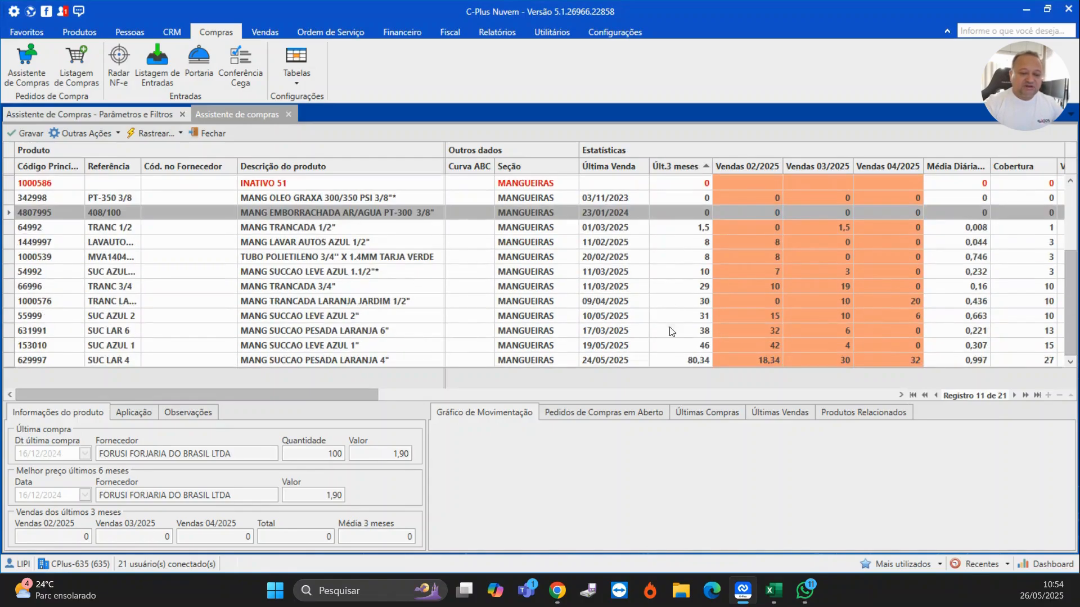
{"action": "left_click", "coordinate": [684, 363]}
{"action": "left_click", "coordinate": [698, 271]}
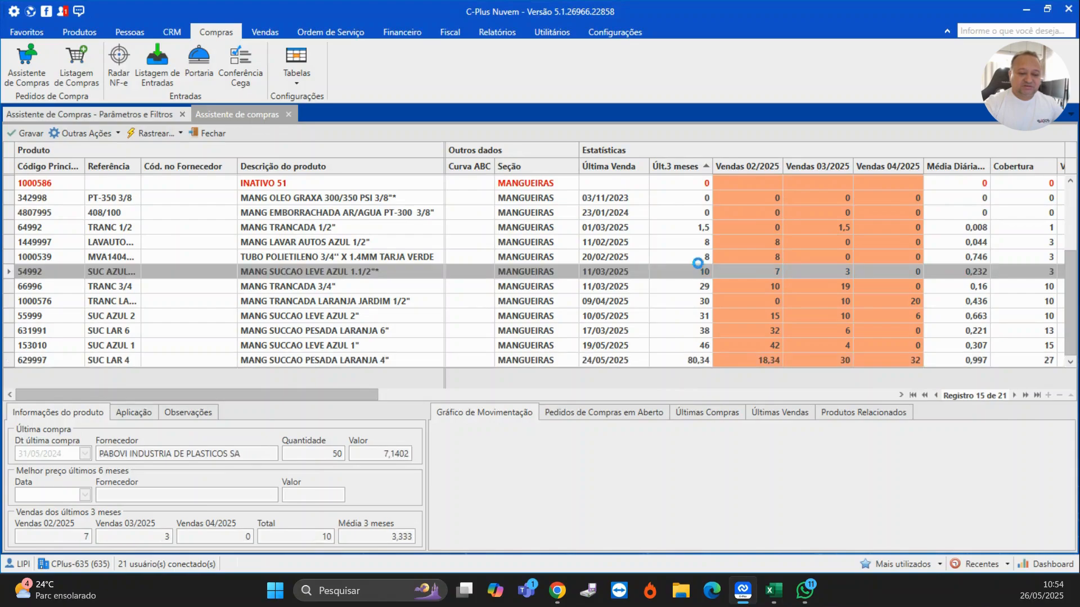
{"action": "left_click", "coordinate": [700, 230]}
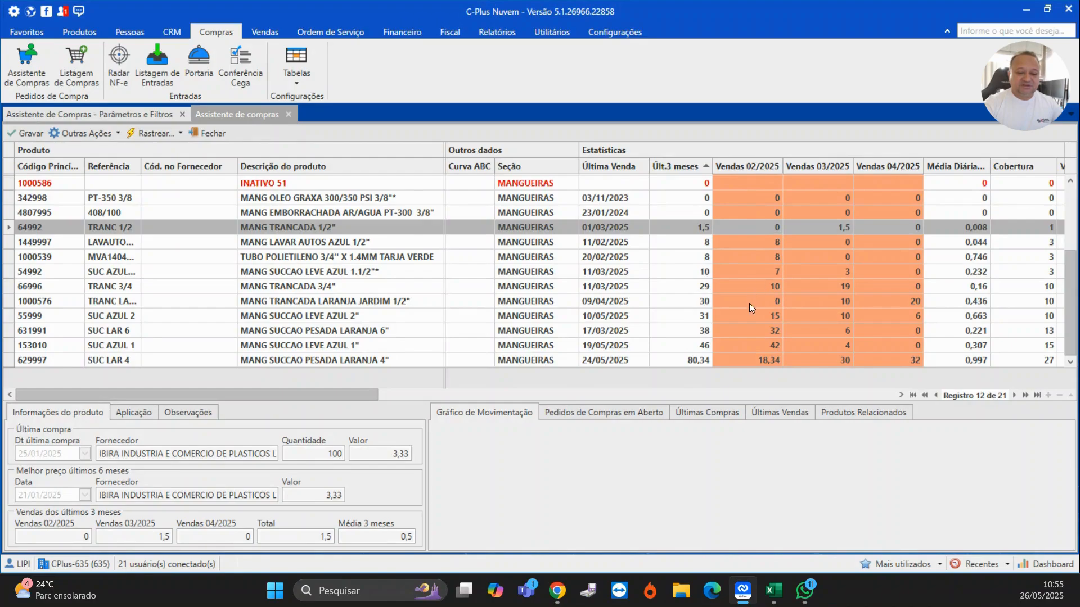
{"action": "left_click", "coordinate": [702, 273]}
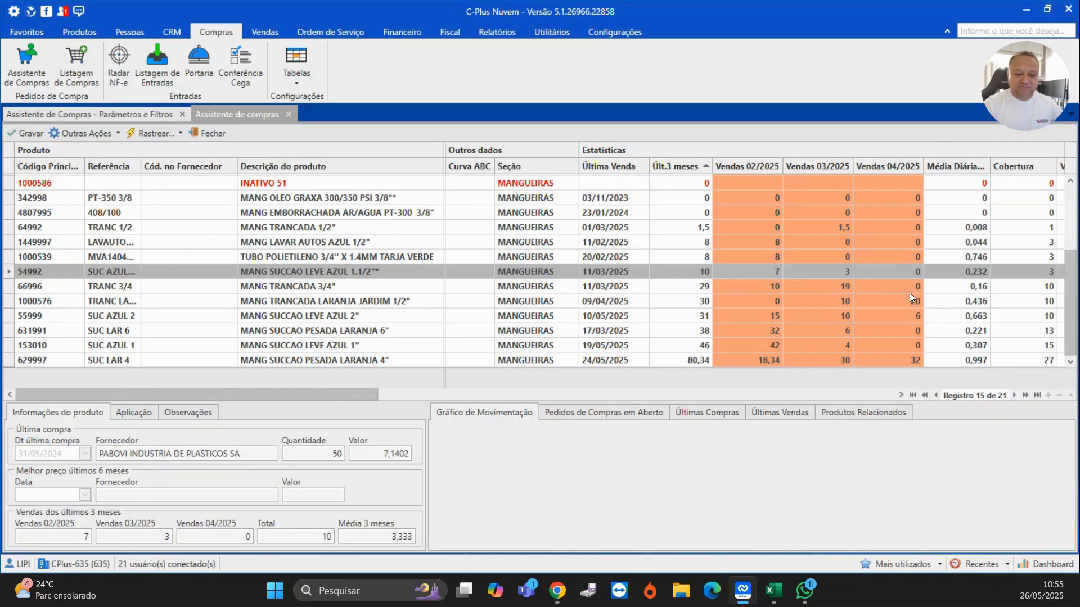
- Scroll across the suggestion grid to examine the coverage, price and stock columns of the products
{"action": "left_click_drag", "start_coordinate": [366, 398], "coordinate": [587, 406]}
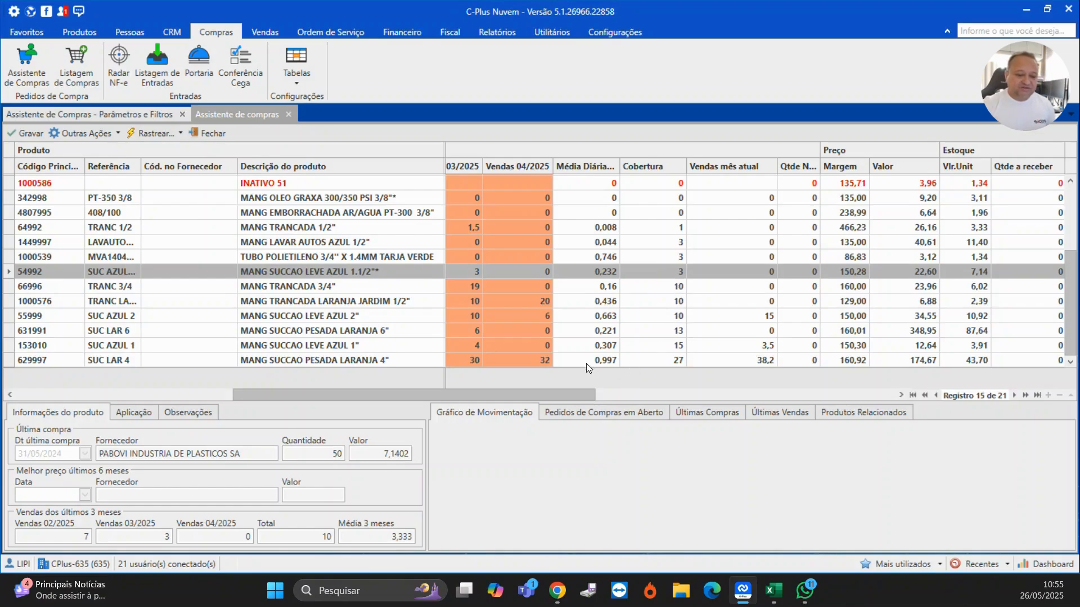
{"action": "left_click", "coordinate": [563, 360]}
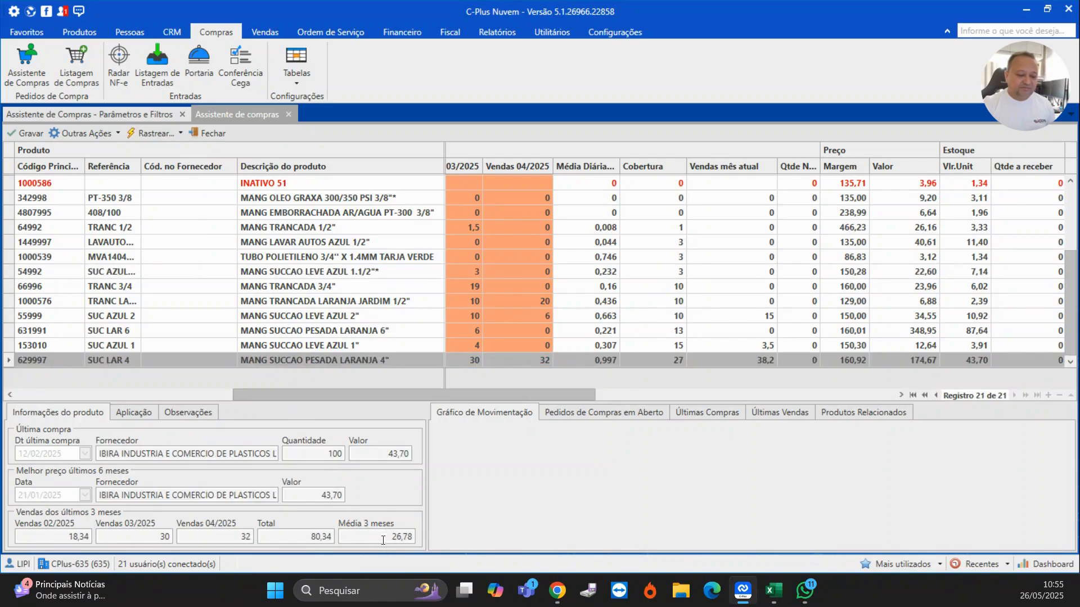
{"action": "left_click_drag", "start_coordinate": [389, 537], "coordinate": [415, 539]}
{"action": "left_click", "coordinate": [671, 365]}
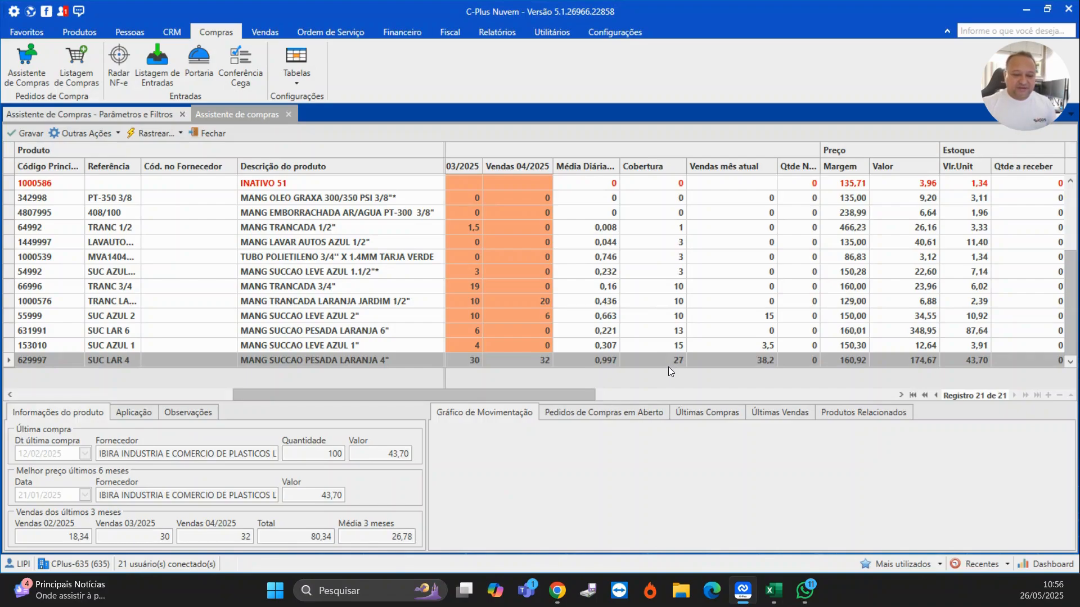
{"action": "left_click_drag", "start_coordinate": [558, 397], "coordinate": [621, 411]}
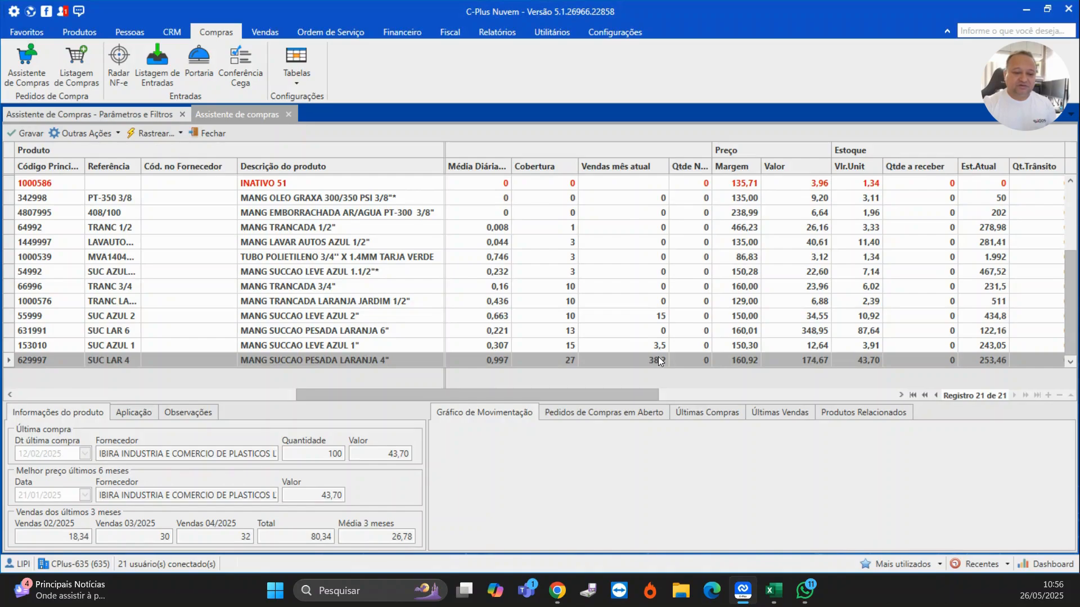
{"action": "left_click_drag", "start_coordinate": [649, 393], "coordinate": [661, 394]}
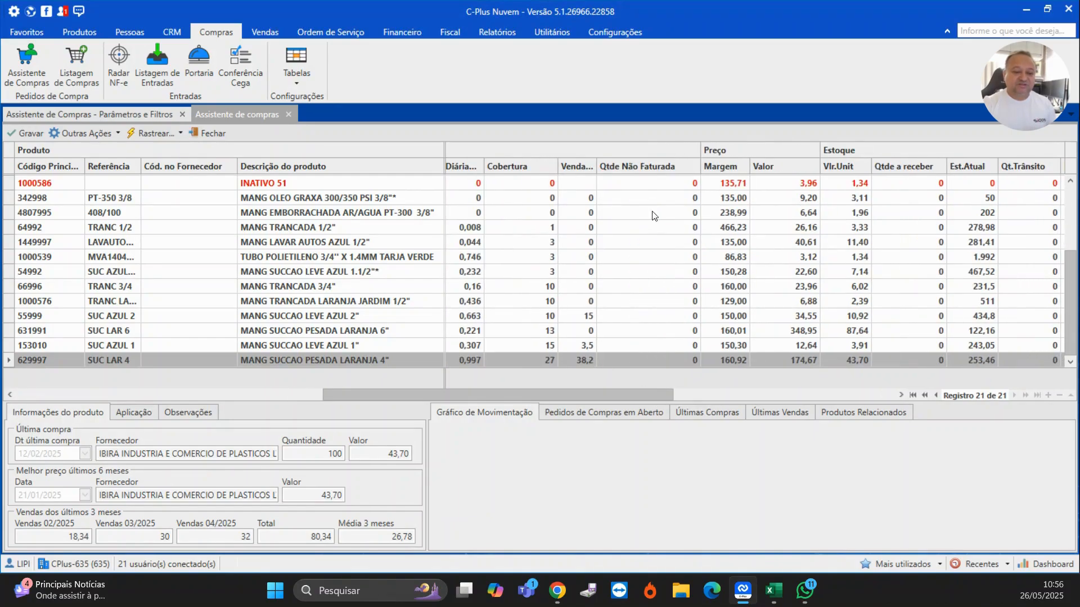
- Browse the suggestion rows and open the product record of MANG EMBORRACHADA AR/AGUA PT-150 1.1/2" through Rastrear Produto
{"action": "left_click", "coordinate": [653, 243]}
{"action": "scroll", "coordinate": [664, 315], "scroll_direction": "up", "scroll_amount": 3}
{"action": "scroll", "coordinate": [663, 338], "scroll_direction": "down", "scroll_amount": 3}
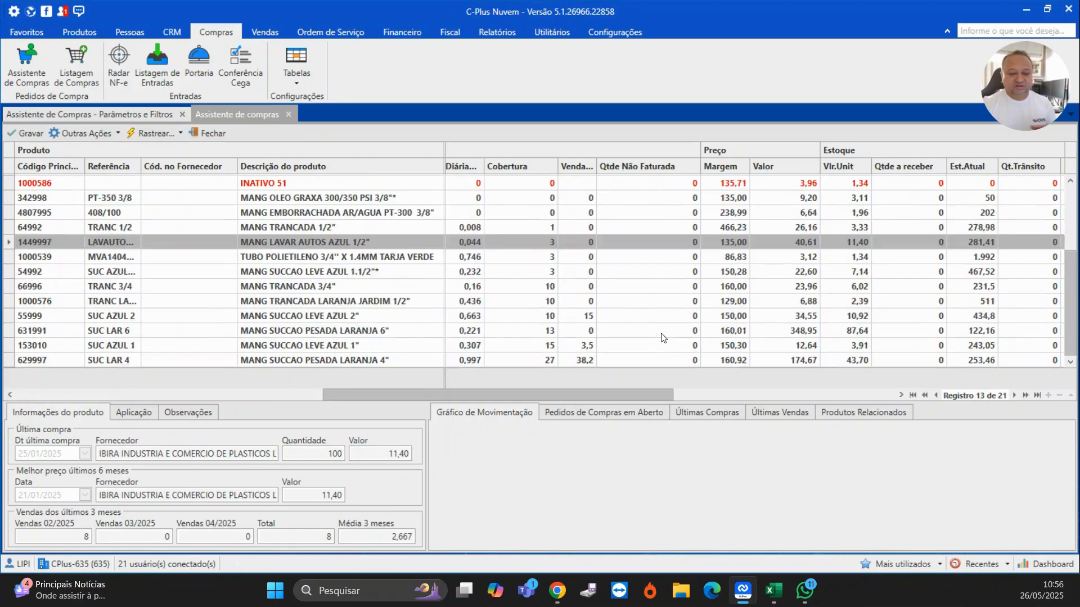
{"action": "scroll", "coordinate": [664, 338], "scroll_direction": "up", "scroll_amount": 3}
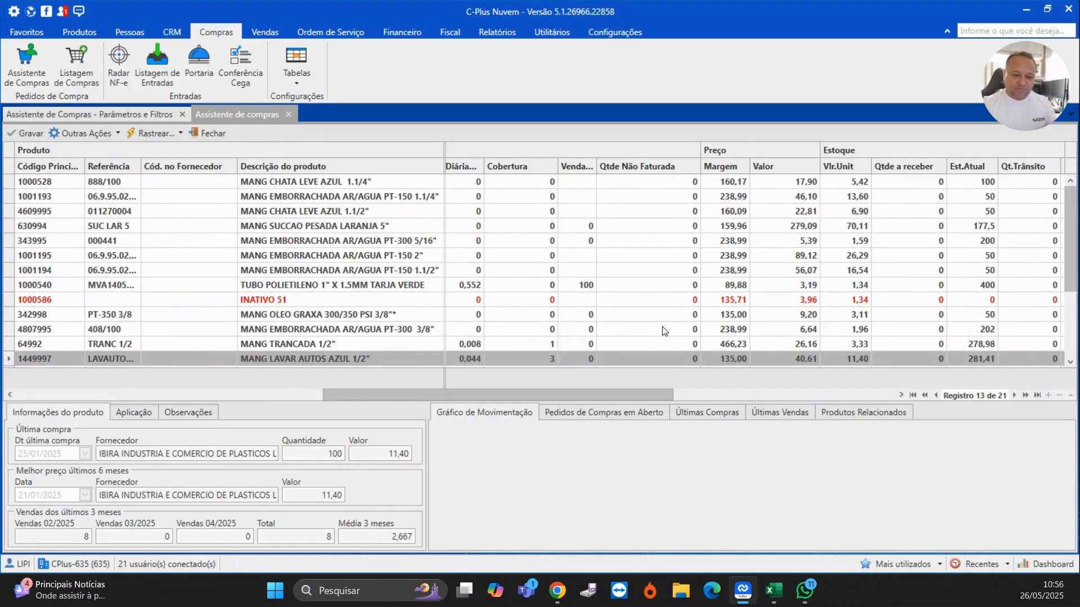
{"action": "left_click_drag", "start_coordinate": [630, 400], "coordinate": [677, 395]}
{"action": "left_click", "coordinate": [666, 269]}
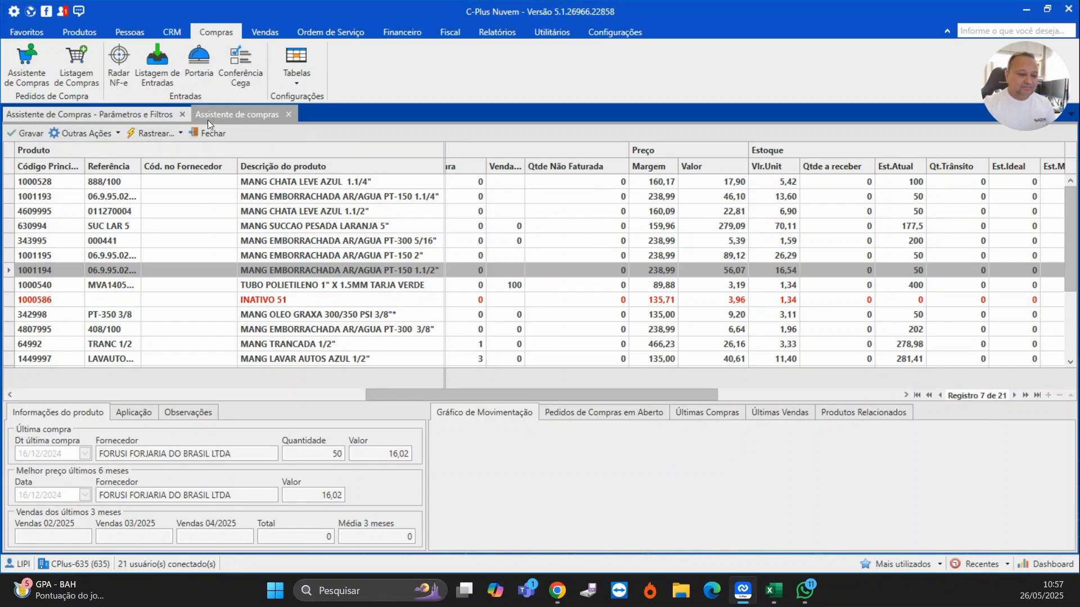
{"action": "left_click", "coordinate": [160, 133]}
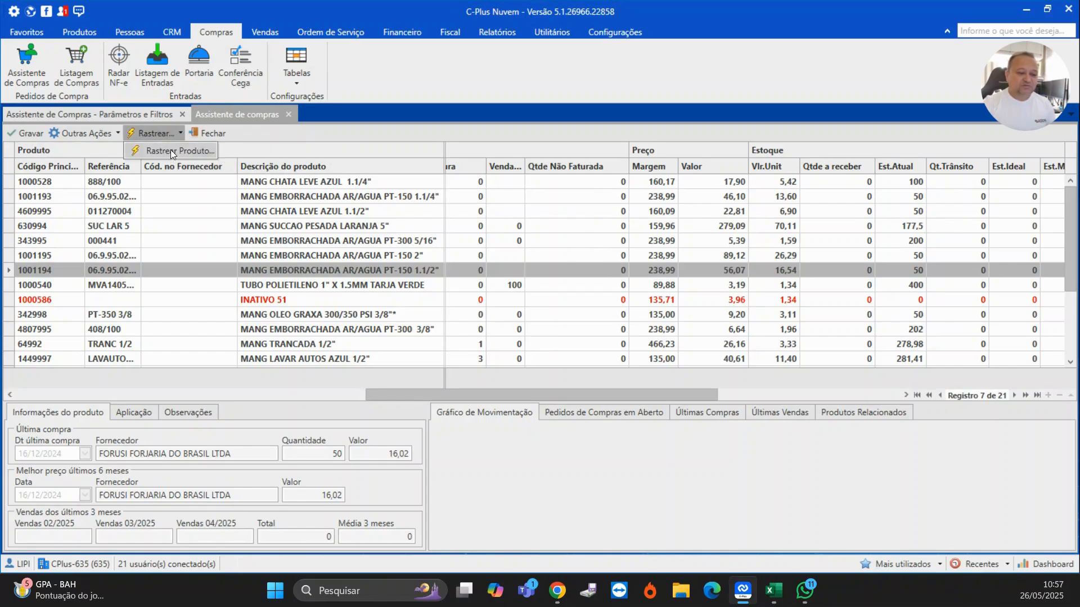
{"action": "left_click", "coordinate": [170, 150]}
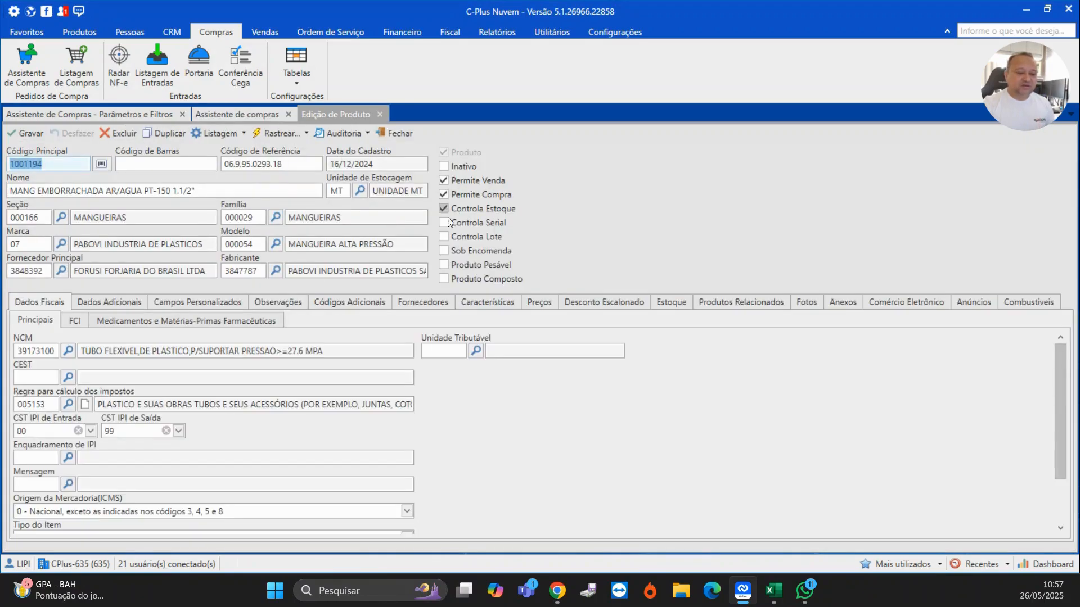
- Show the product's prices, expand company 01 and open the price formation for Tabela 1
{"action": "left_click", "coordinate": [536, 304]}
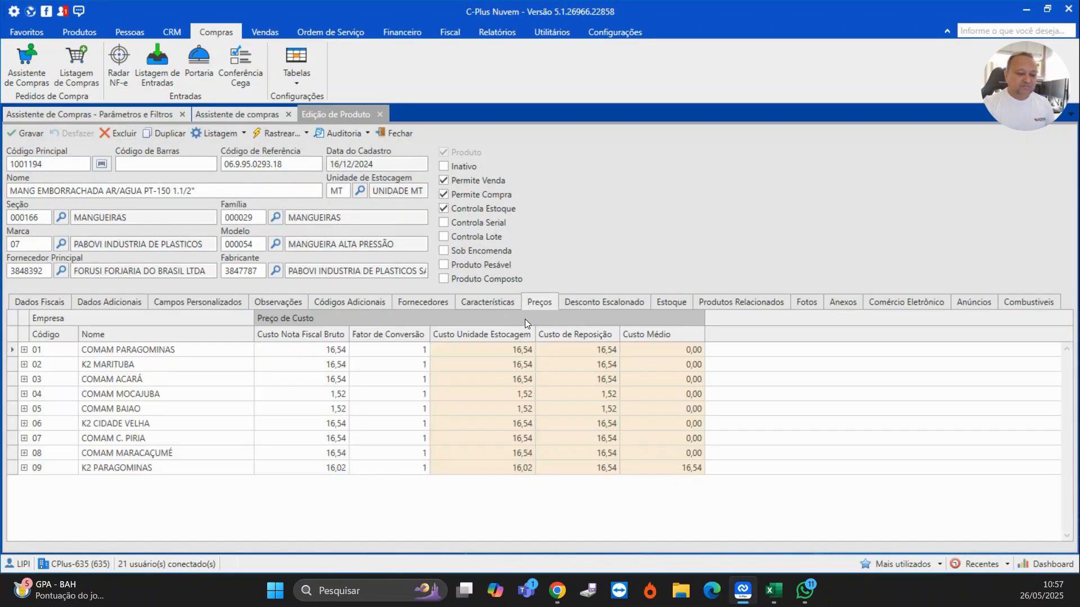
{"action": "left_click", "coordinate": [25, 350]}
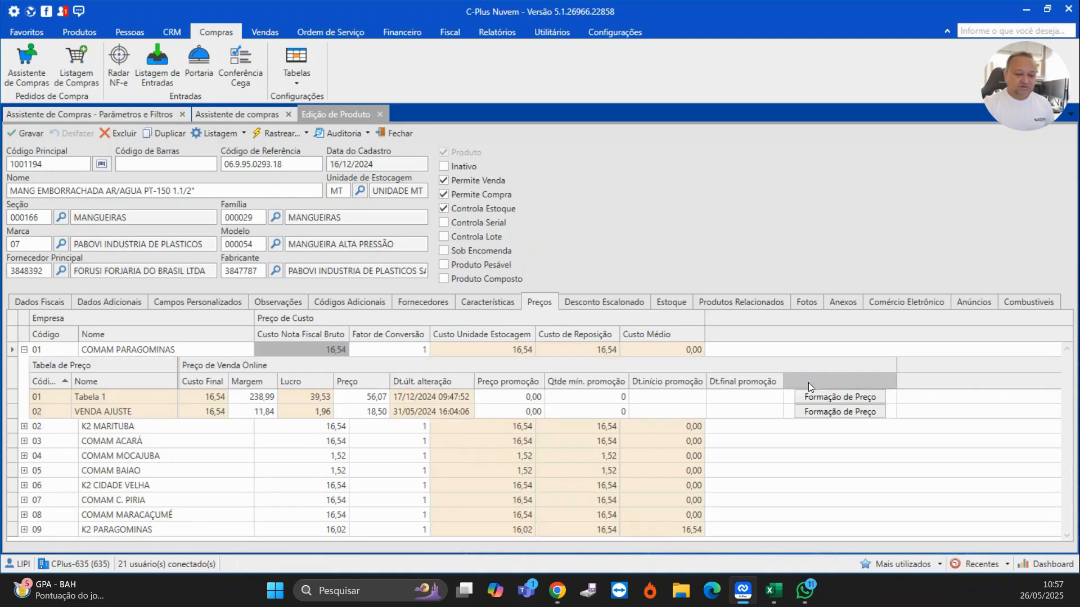
{"action": "left_click", "coordinate": [859, 400]}
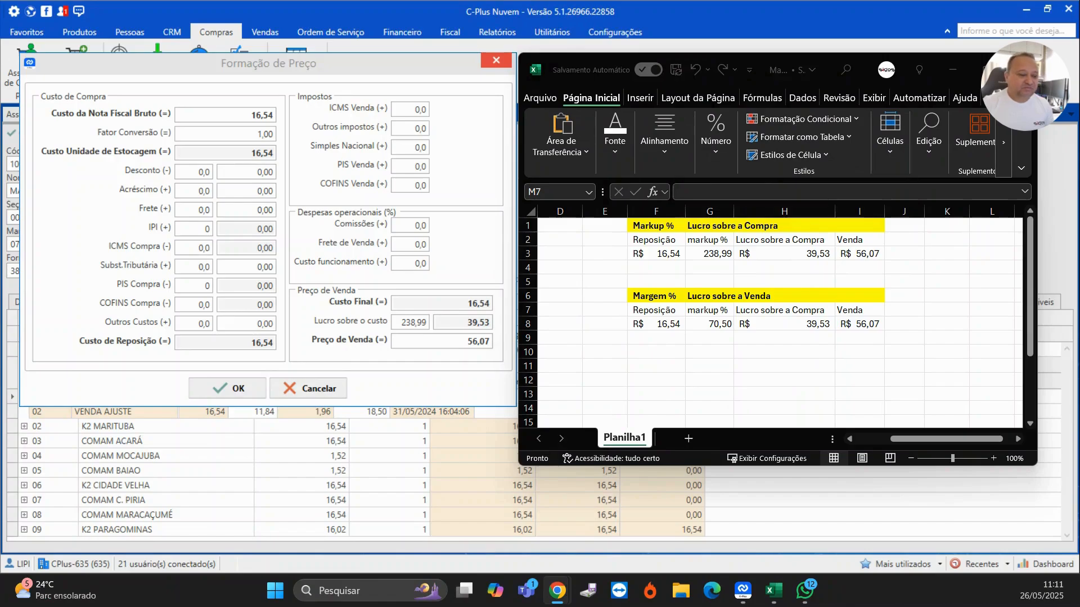
- Switch to Excel and examine the markup formulas for replacement cost, markup, profit and sale price in row 3
{"action": "left_click", "coordinate": [666, 254]}
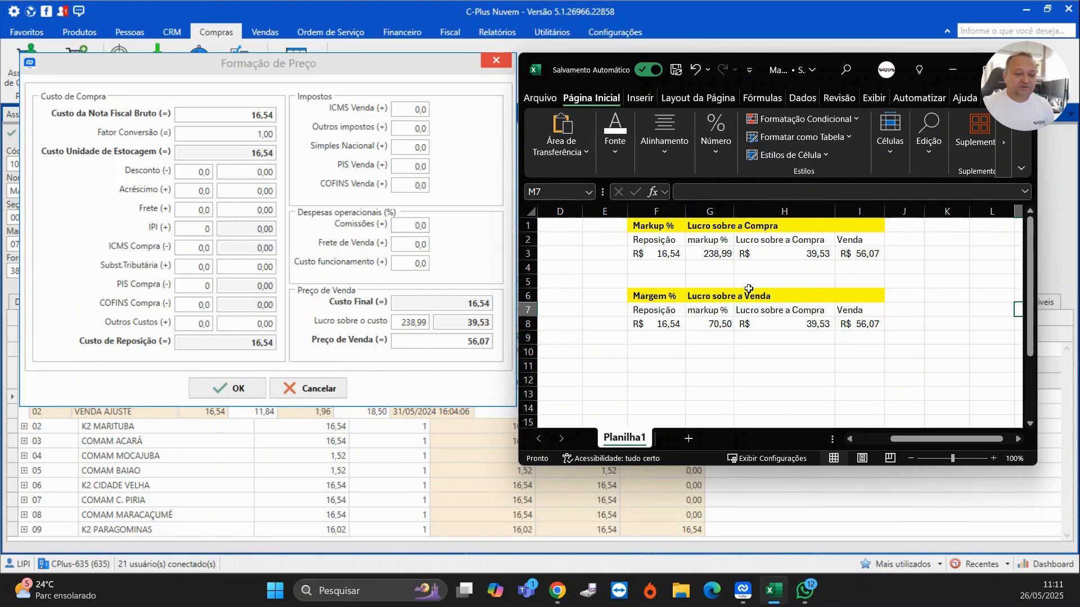
{"action": "left_click", "coordinate": [719, 259]}
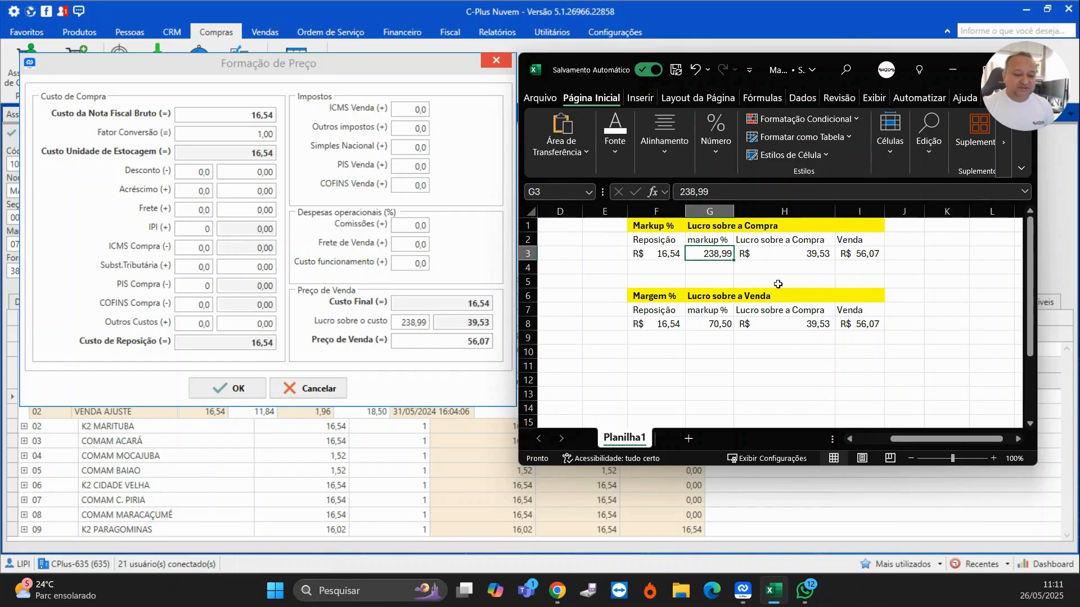
{"action": "left_click", "coordinate": [801, 256]}
{"action": "left_click", "coordinate": [864, 257]}
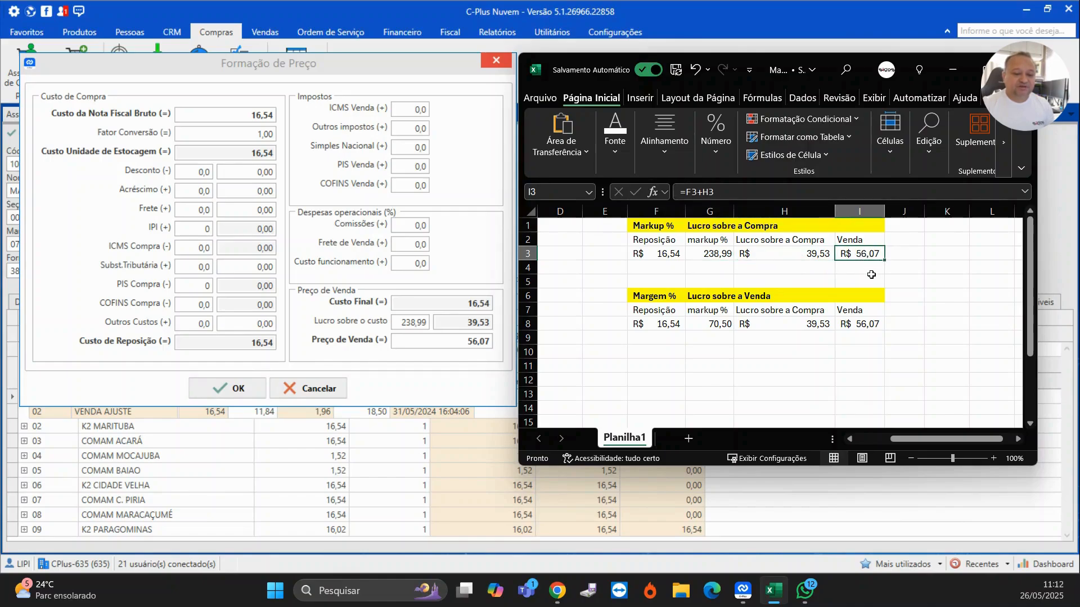
{"action": "left_click", "coordinate": [809, 257]}
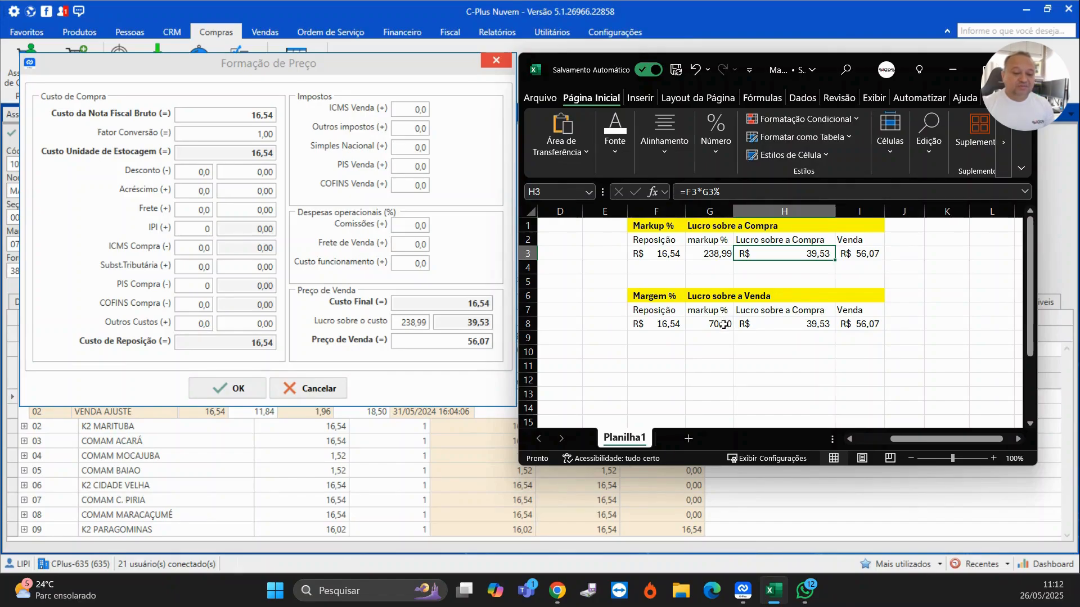
- Examine the margin formulas in row 8 of the sheet and compare them with the markup row
{"action": "left_click", "coordinate": [865, 326]}
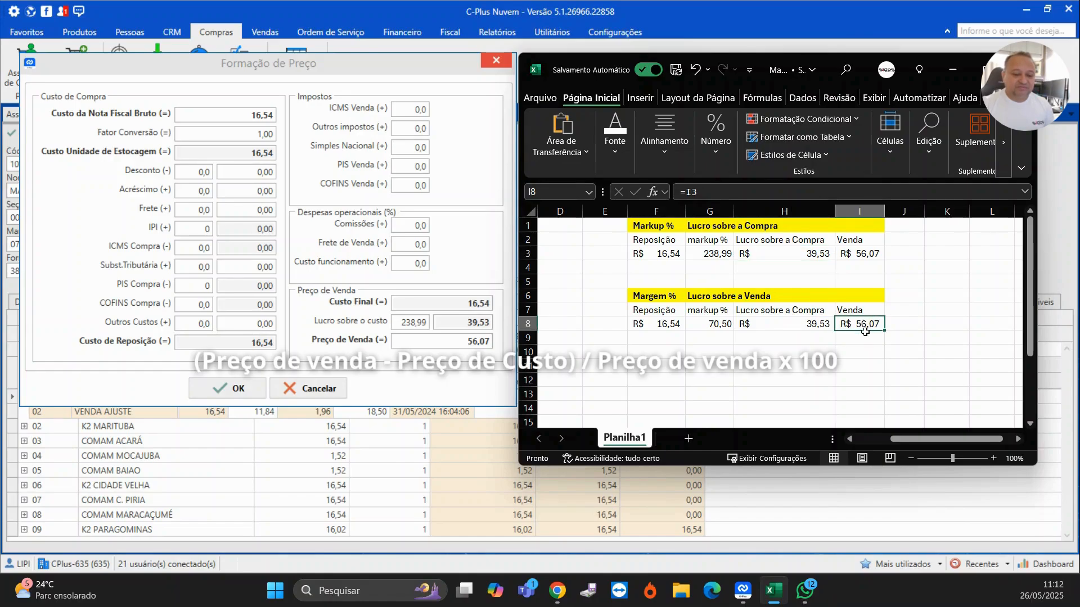
{"action": "left_click", "coordinate": [664, 325]}
{"action": "left_click", "coordinate": [731, 325]}
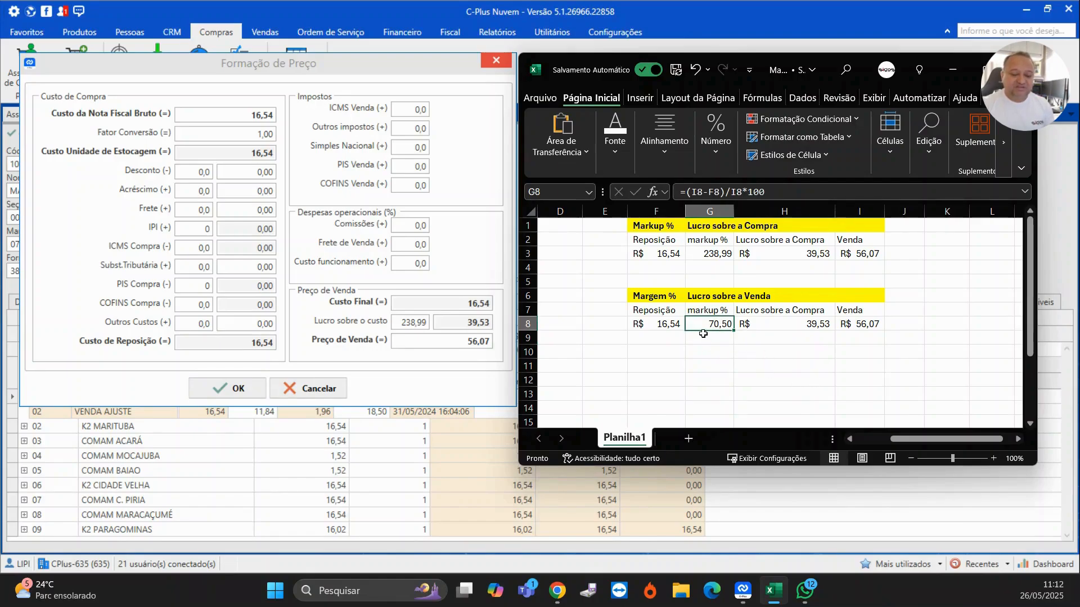
{"action": "left_click", "coordinate": [716, 251]}
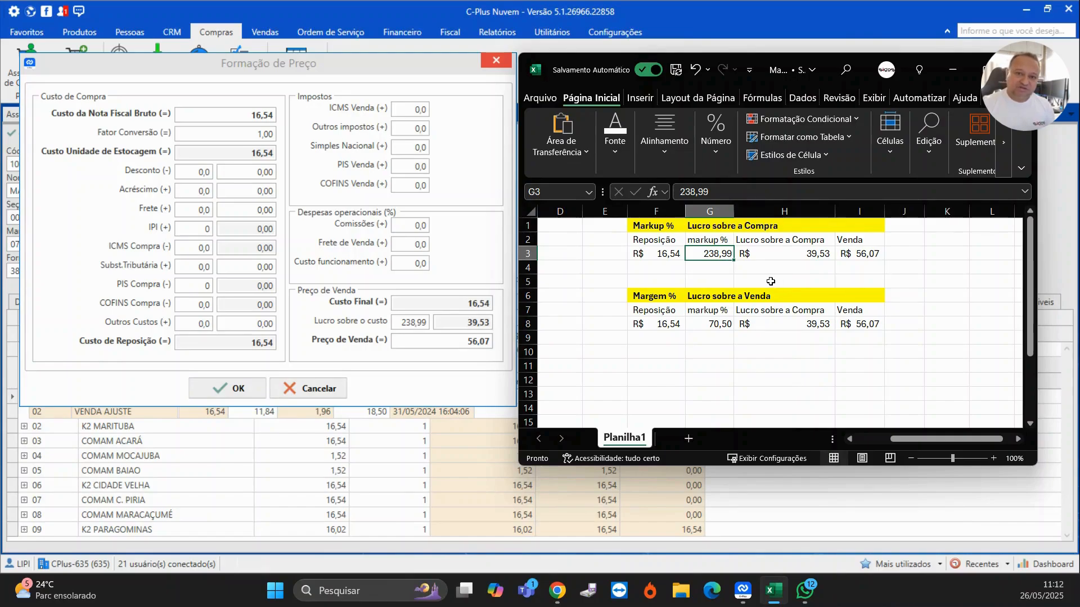
{"action": "left_click", "coordinate": [718, 321]}
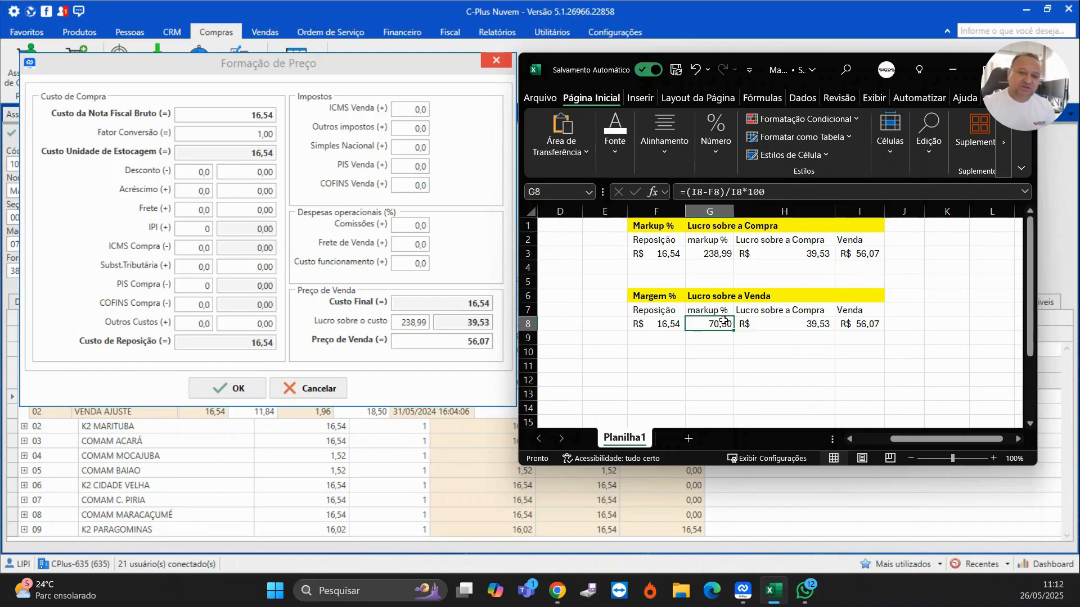
{"action": "left_click", "coordinate": [716, 348]}
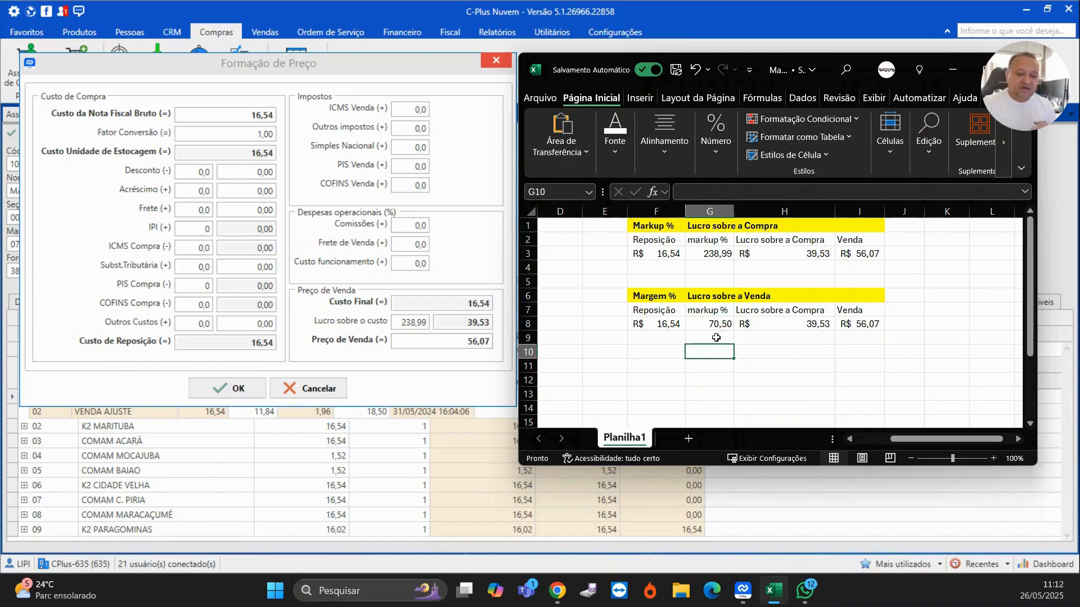
{"action": "left_click", "coordinate": [716, 320]}
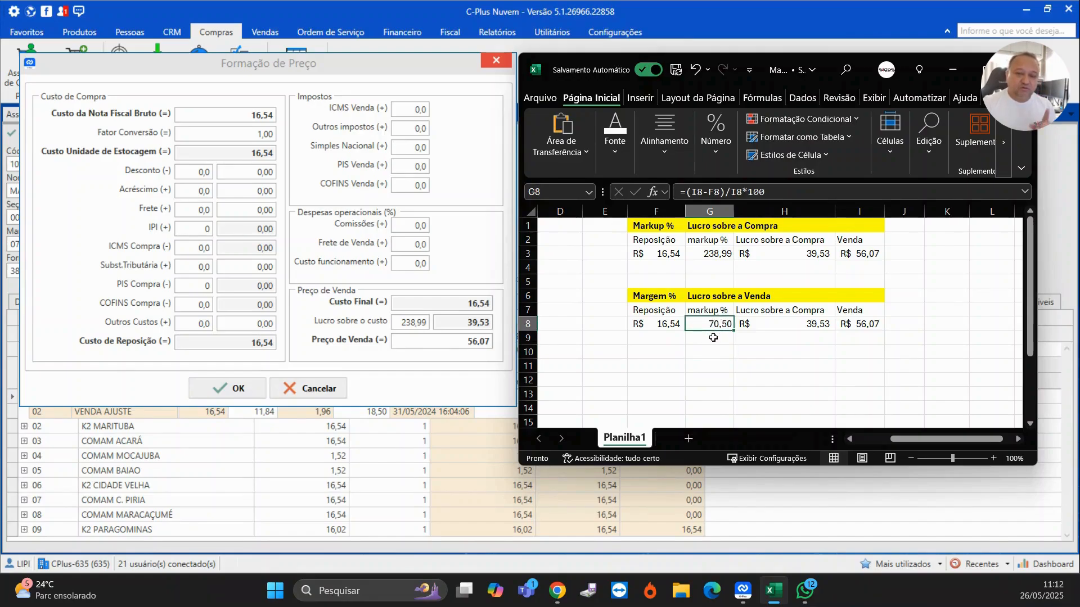
{"action": "left_click", "coordinate": [768, 352]}
{"action": "left_click", "coordinate": [779, 323]}
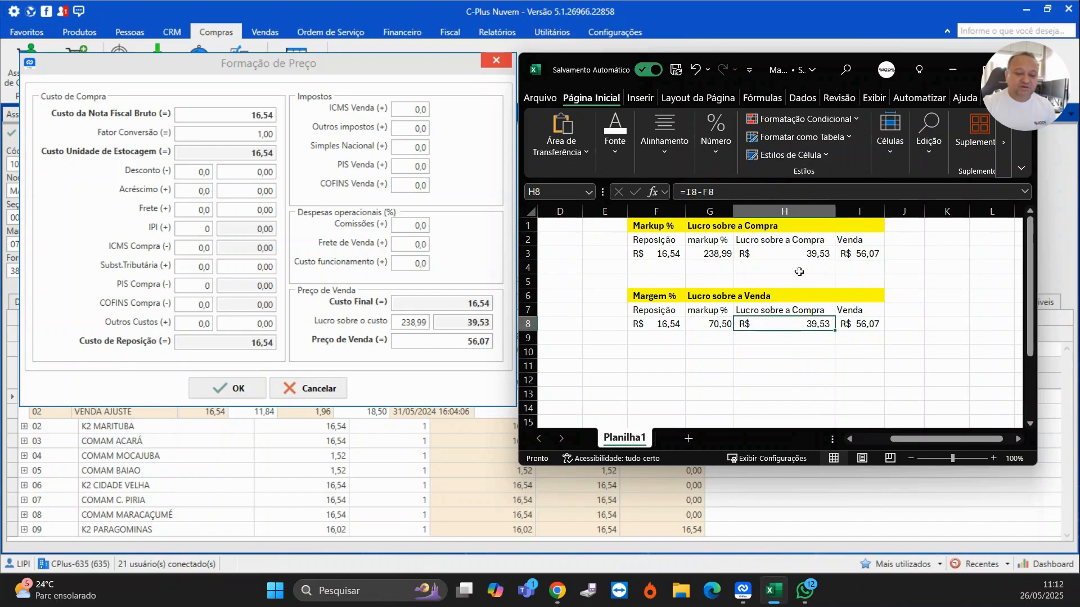
{"action": "left_click", "coordinate": [800, 254]}
{"action": "left_click", "coordinate": [784, 324]}
{"action": "left_click", "coordinate": [801, 258]}
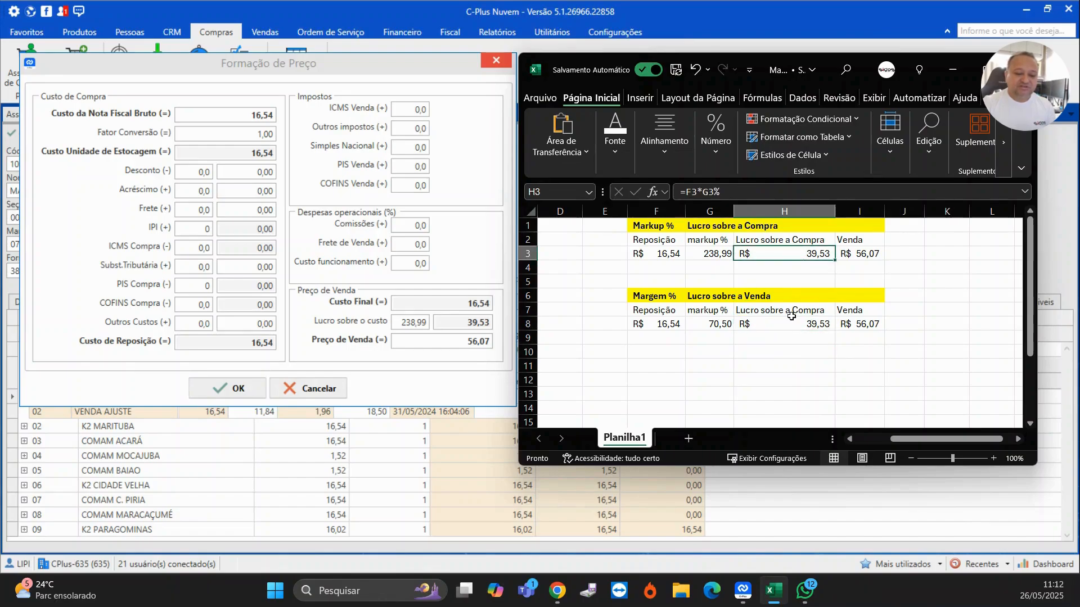
{"action": "left_click", "coordinate": [790, 322]}
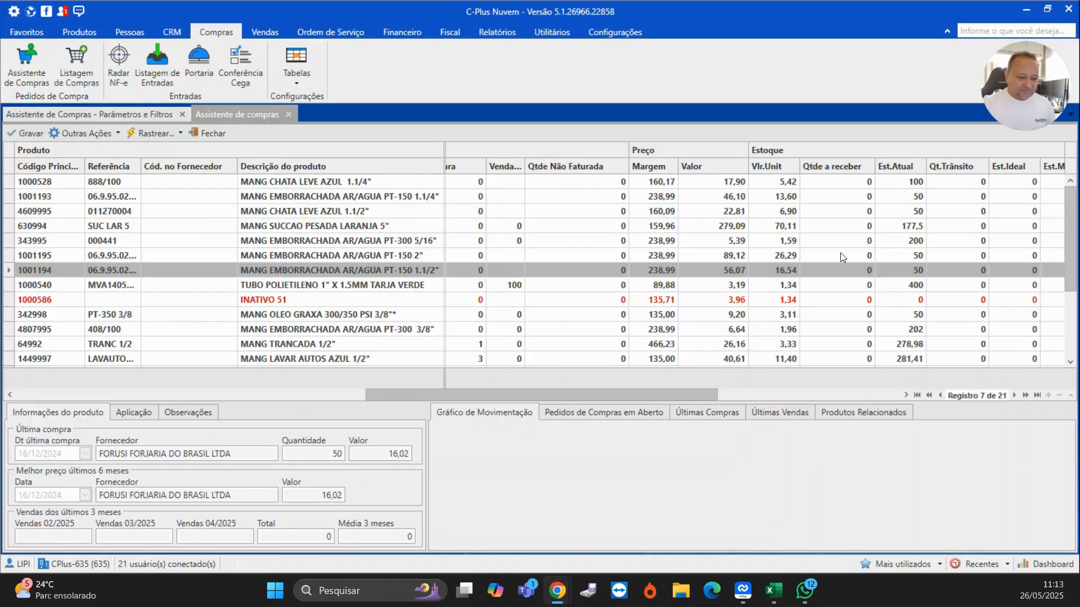
- Return to the purchase suggestion and scroll to the stock columns, selecting the MANG SUCCAO PESADA LARANJA 5" row
{"action": "left_click", "coordinate": [345, 243]}
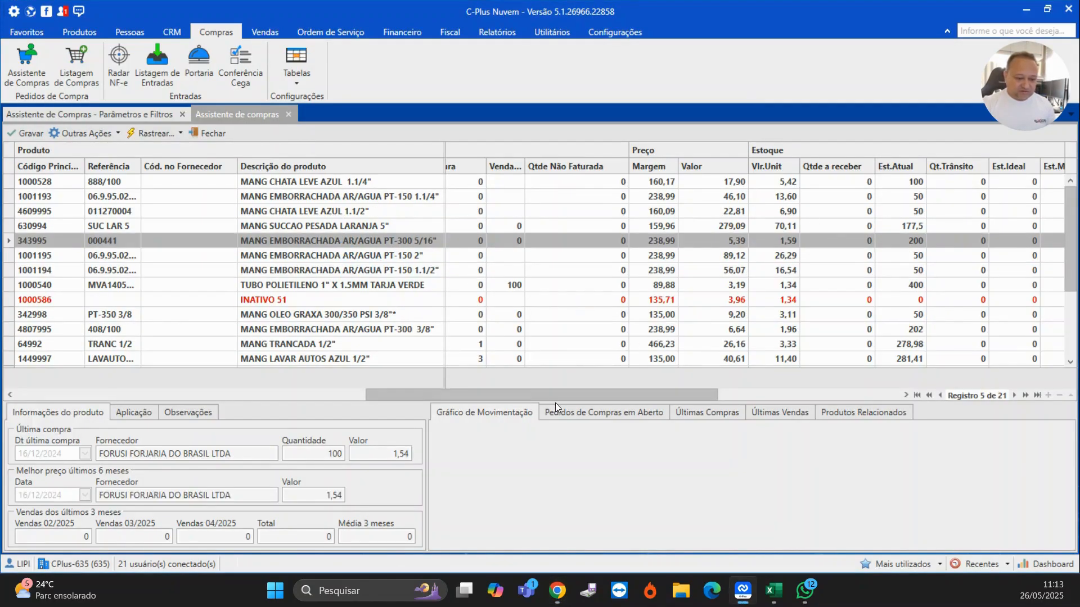
{"action": "left_click_drag", "start_coordinate": [593, 397], "coordinate": [667, 406]}
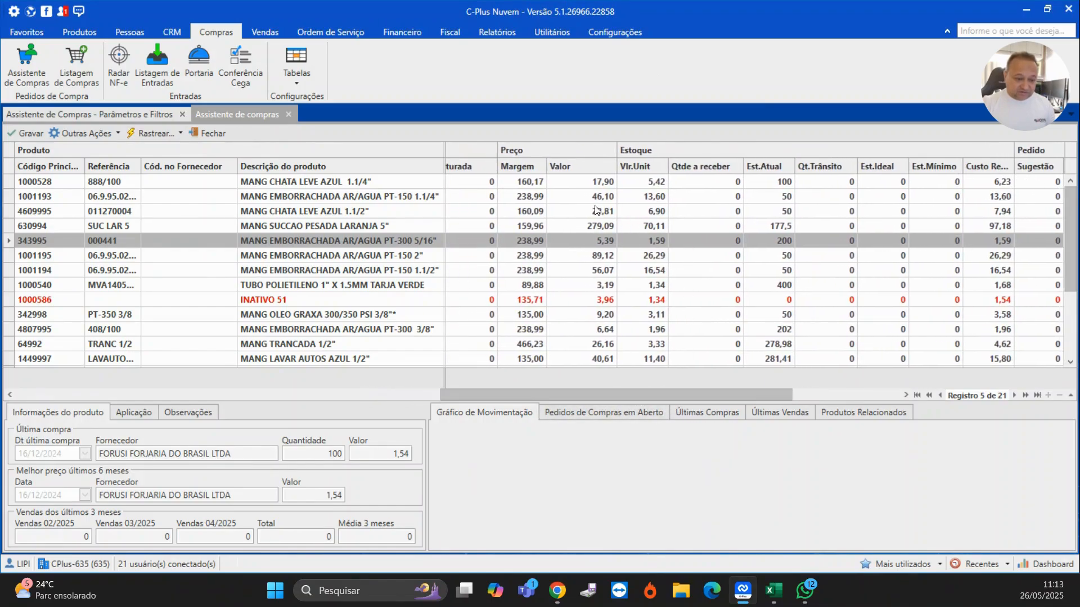
{"action": "left_click", "coordinate": [554, 227]}
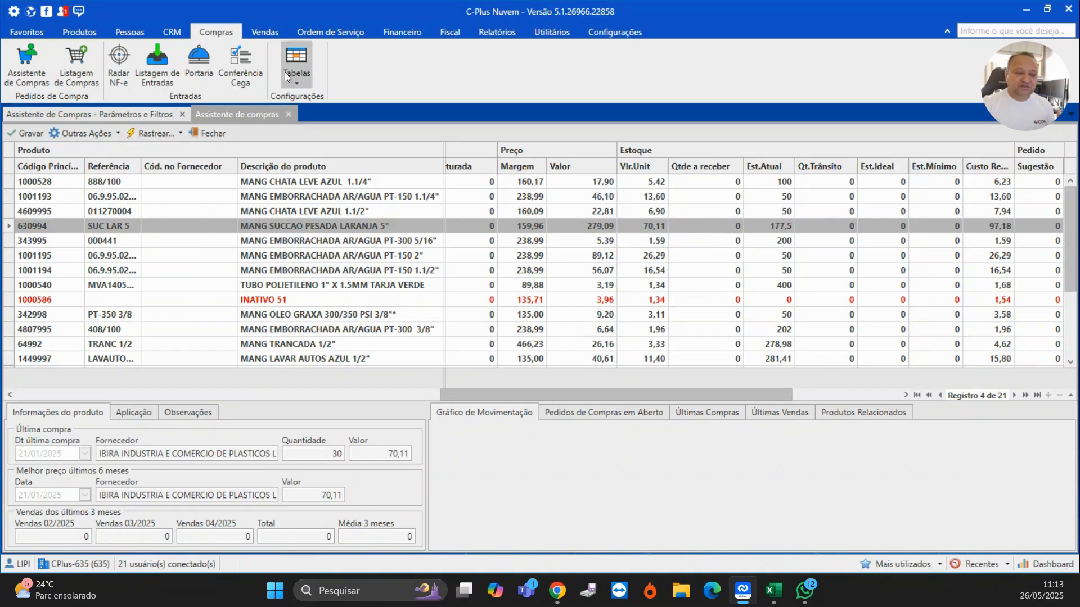
- Open the purchase order listing, check the suggestion parameters and return to the suggestion grid
{"action": "left_click", "coordinate": [85, 64]}
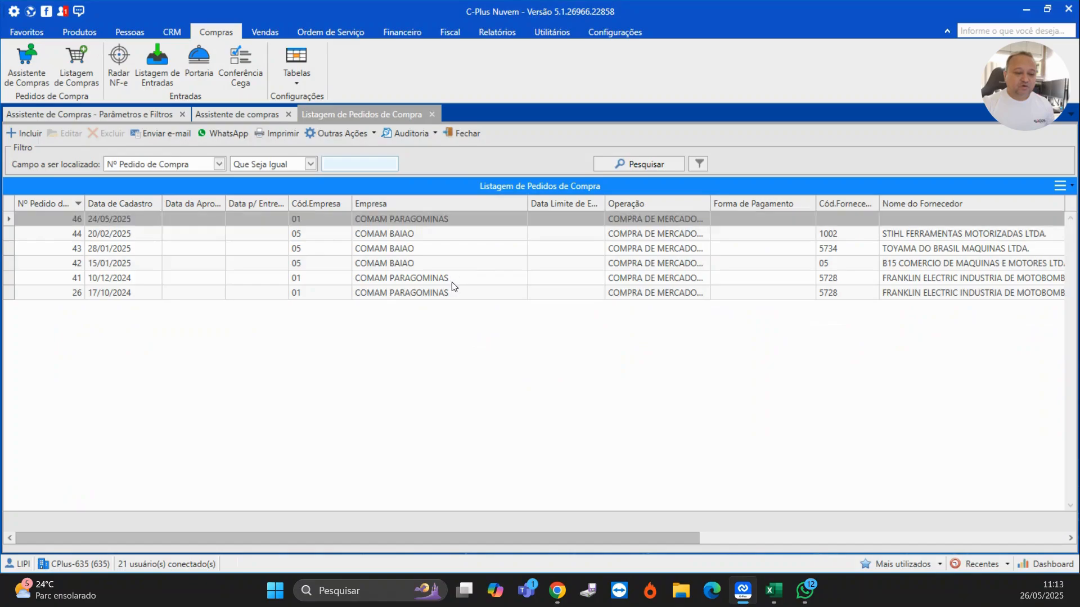
{"action": "left_click", "coordinate": [76, 114]}
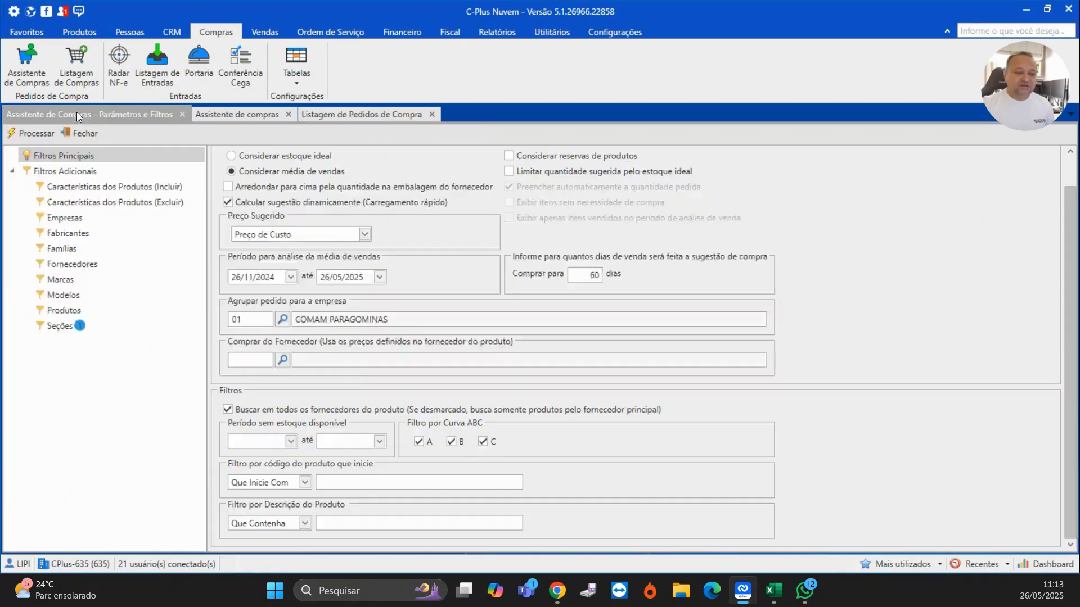
{"action": "left_click", "coordinate": [252, 116]}
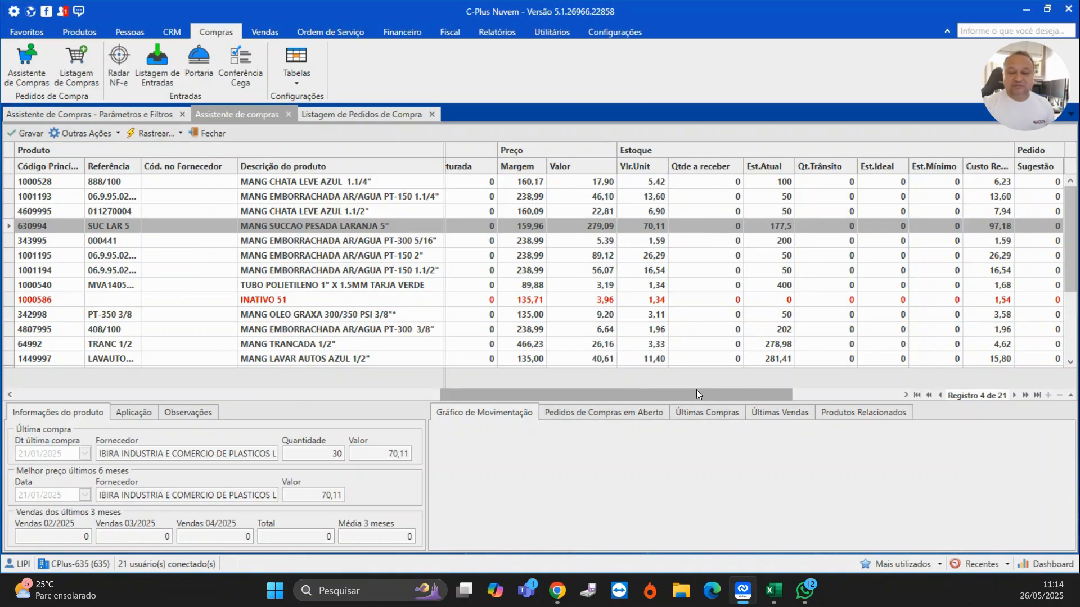
- Scroll to the order columns and enter an order quantity of 40 for MANG SUCCAO PESADA LARANJA 5"
{"action": "left_click_drag", "start_coordinate": [696, 392], "coordinate": [778, 406]}
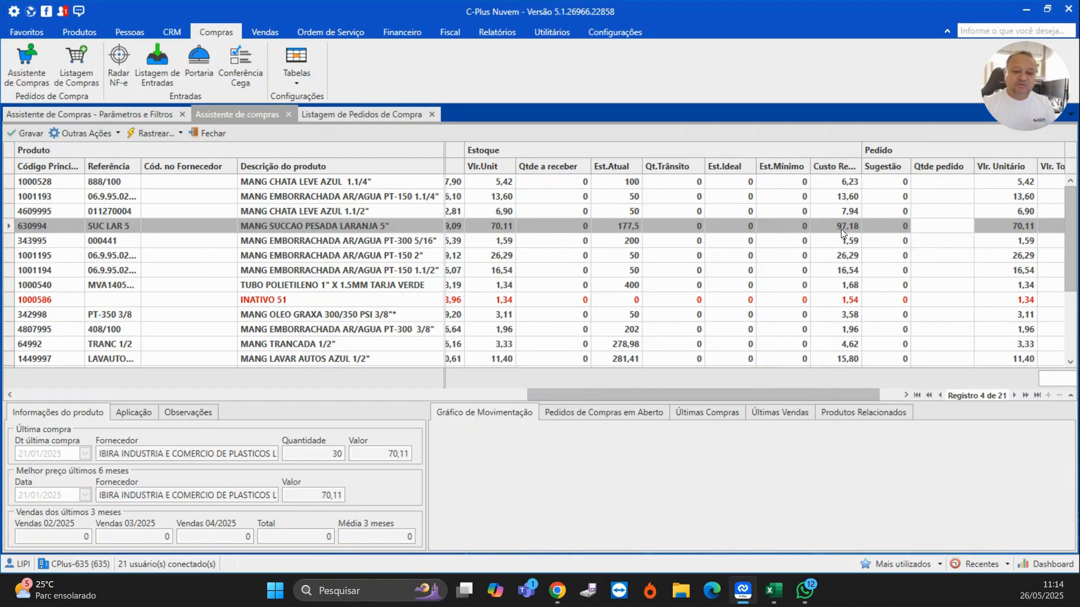
{"action": "left_click_drag", "start_coordinate": [817, 401], "coordinate": [839, 396]}
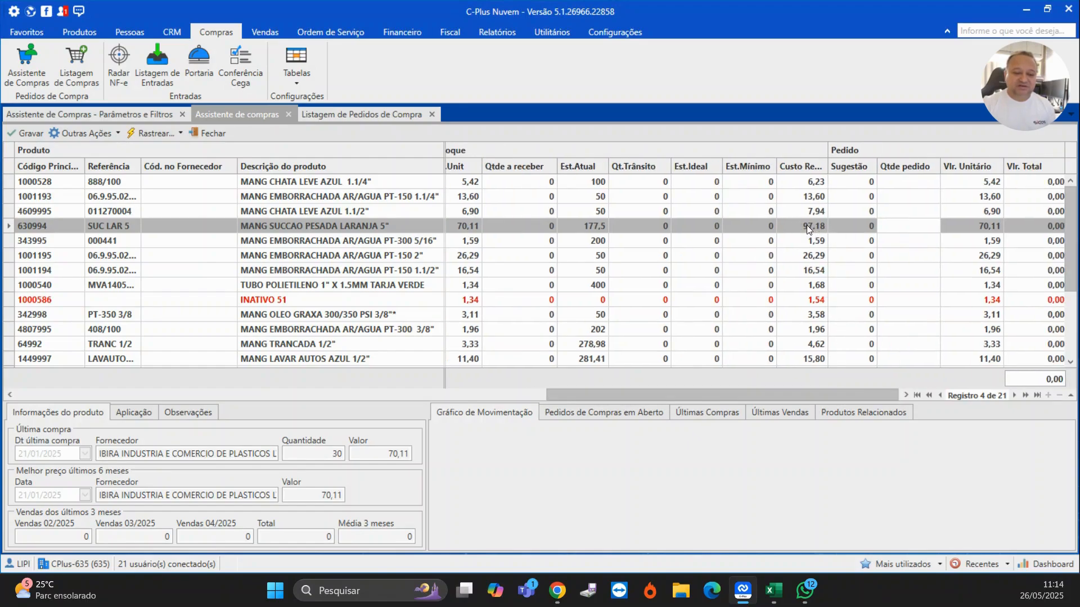
{"action": "left_click", "coordinate": [879, 245]}
{"action": "key", "text": "Up"}
{"action": "key", "text": "Up"}
{"action": "key", "text": "Down"}
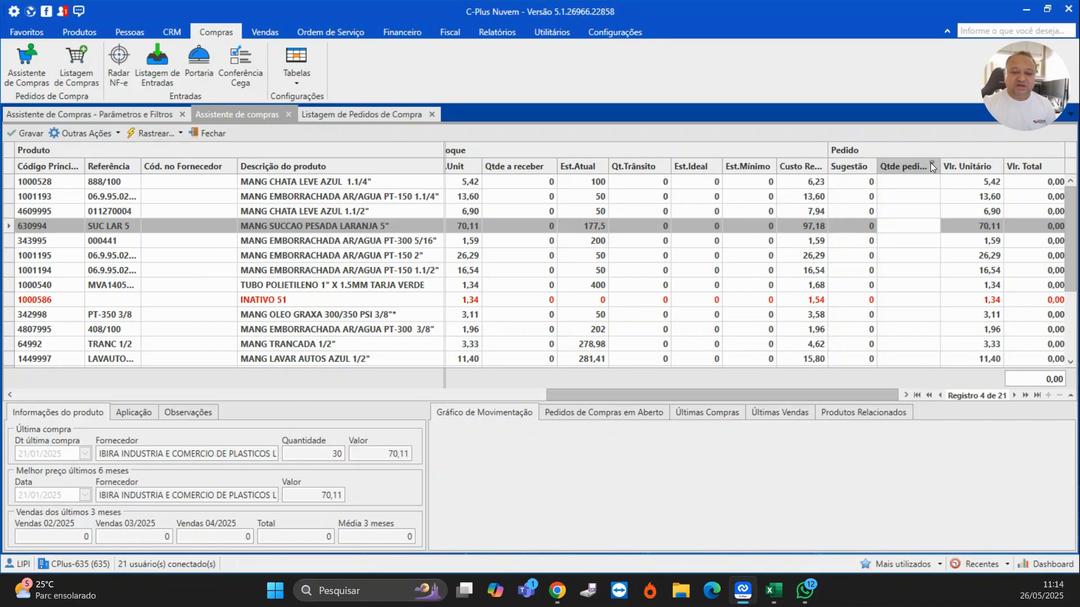
{"action": "left_click", "coordinate": [907, 227]}
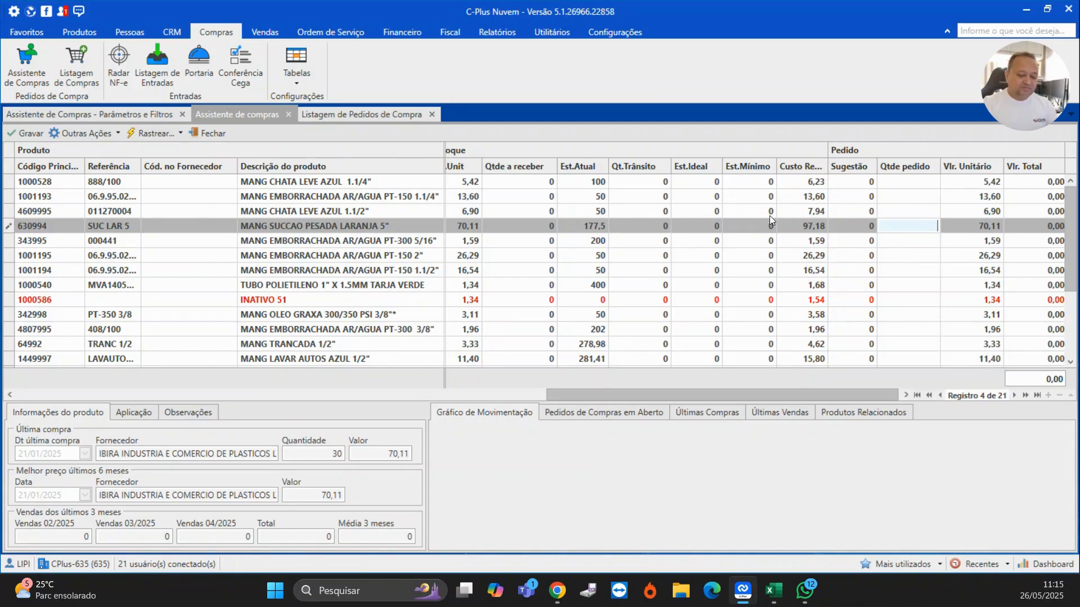
{"action": "type", "text": "40"}
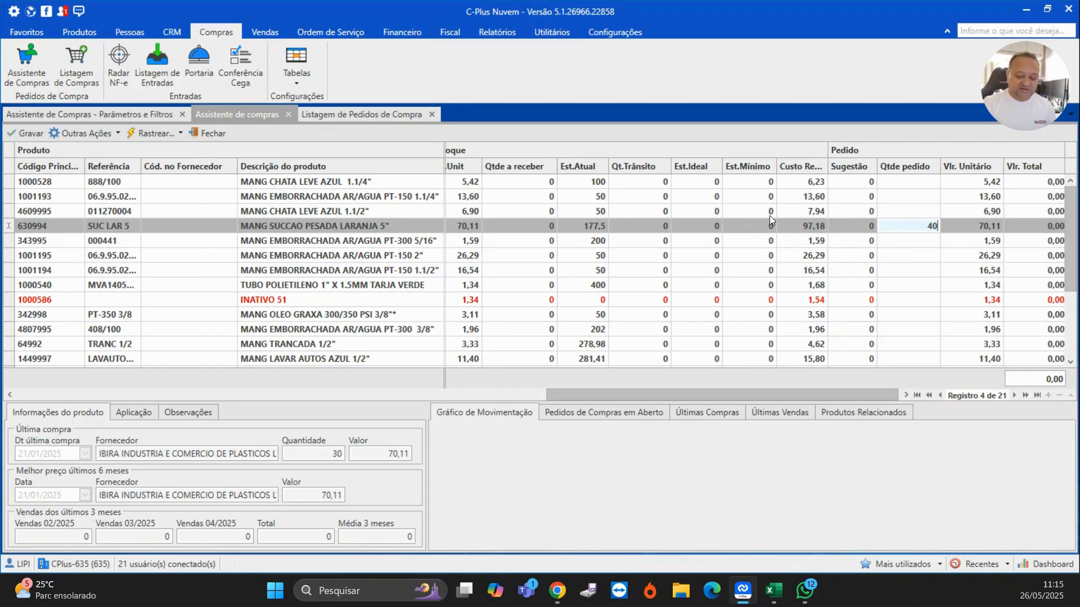
{"action": "key", "text": "Return"}
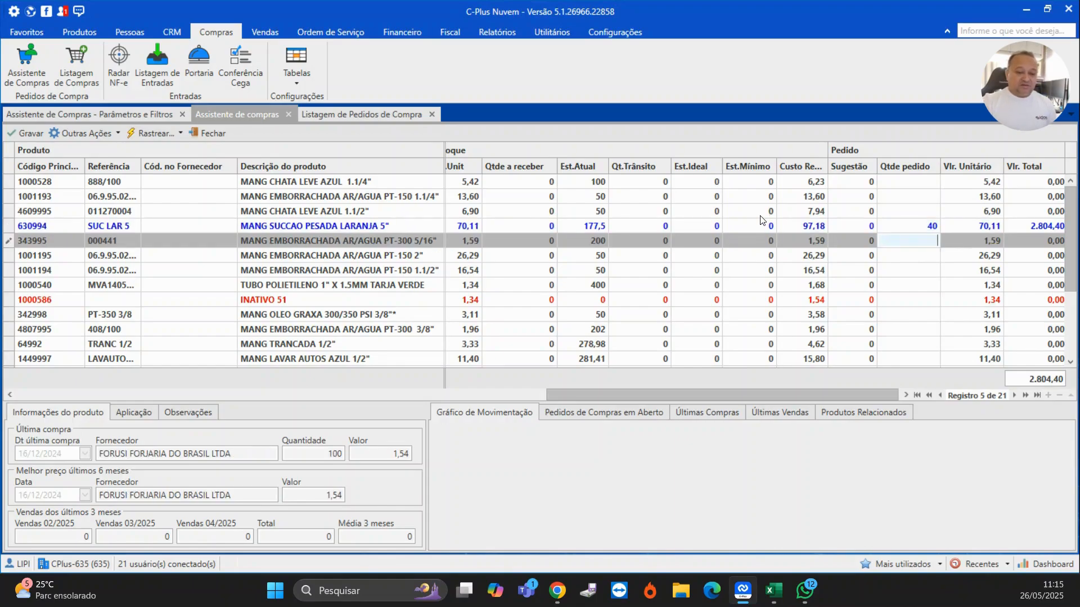
{"action": "left_click", "coordinate": [329, 227]}
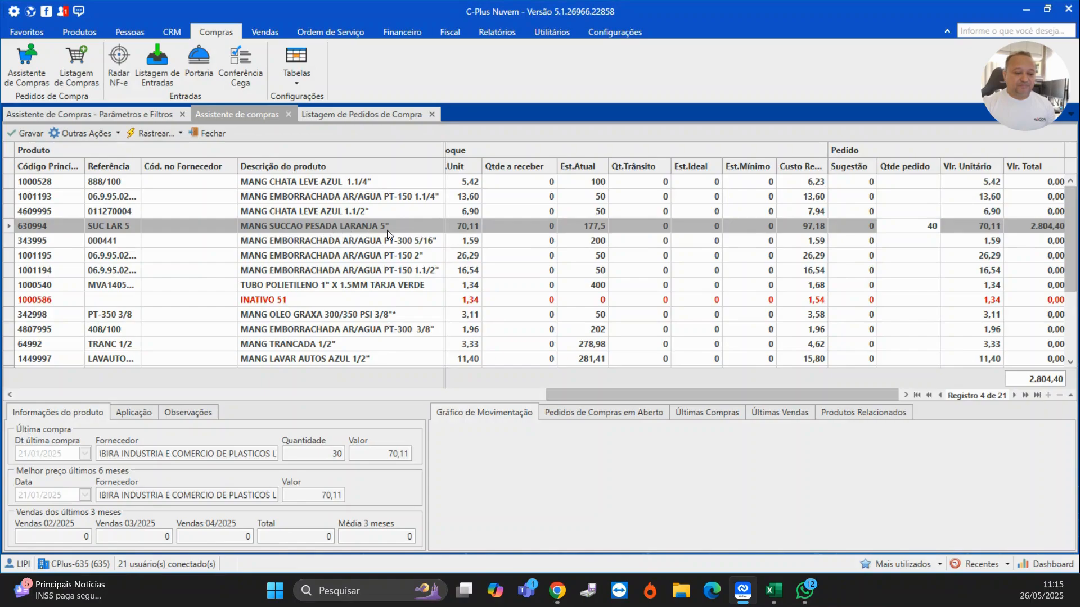
{"action": "key", "text": "Down"}
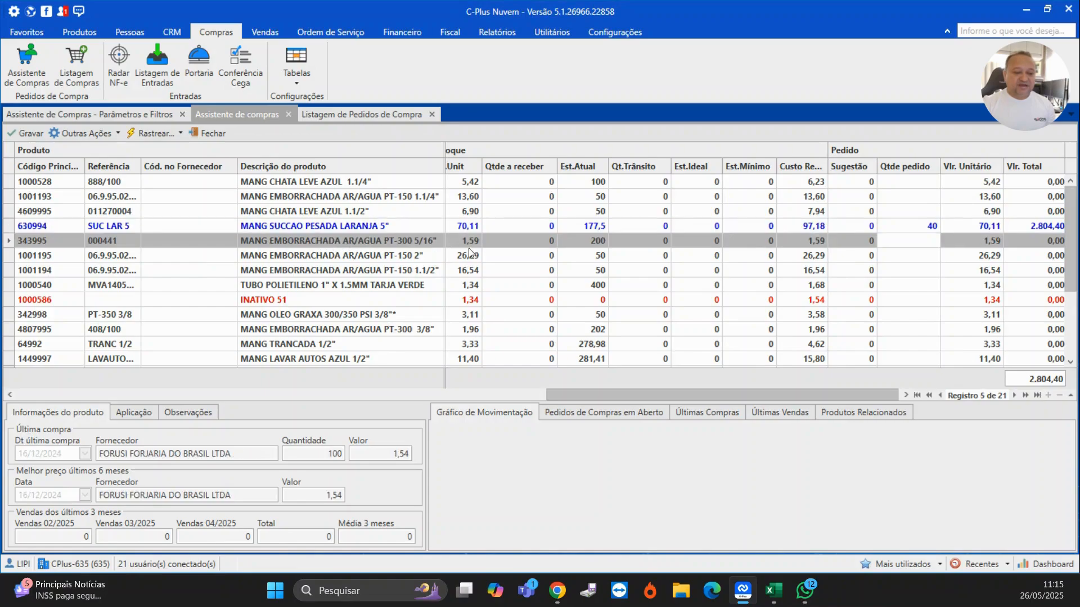
- Review the sales statistics columns and three-month sales history for MANG SUCCAO PESADA LARANJA 4"
{"action": "left_click", "coordinate": [928, 226]}
{"action": "left_click", "coordinate": [917, 253]}
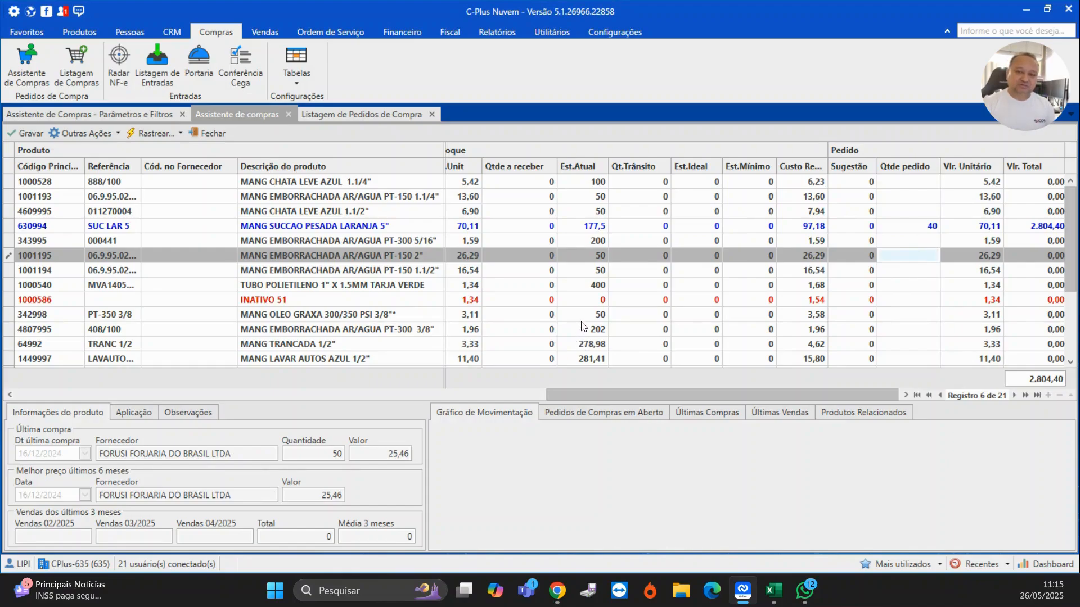
{"action": "left_click", "coordinate": [932, 242]}
{"action": "left_click", "coordinate": [910, 229]}
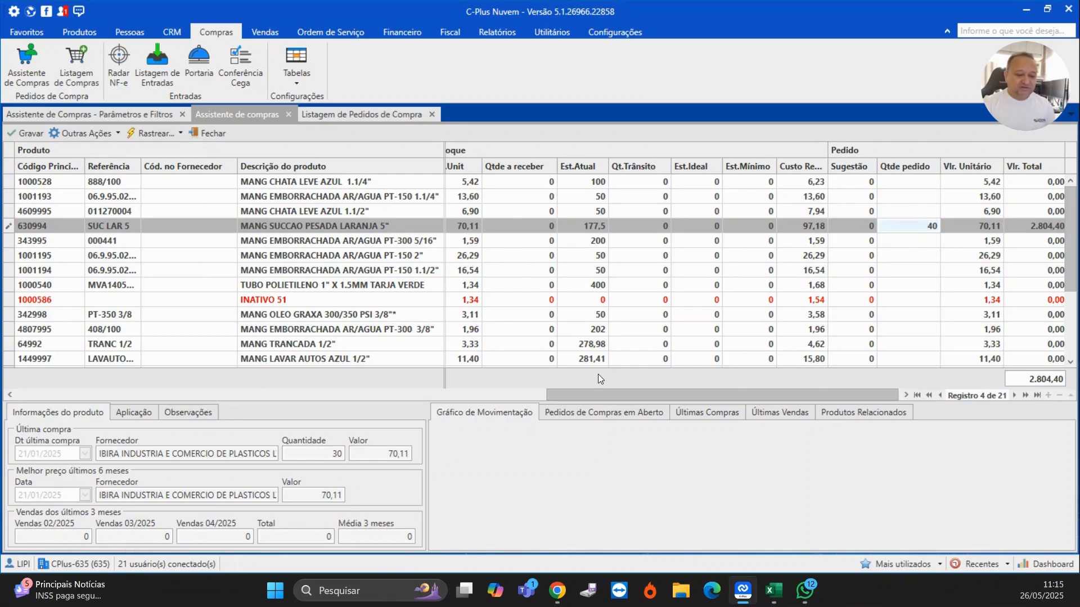
{"action": "left_click_drag", "start_coordinate": [589, 396], "coordinate": [60, 386]}
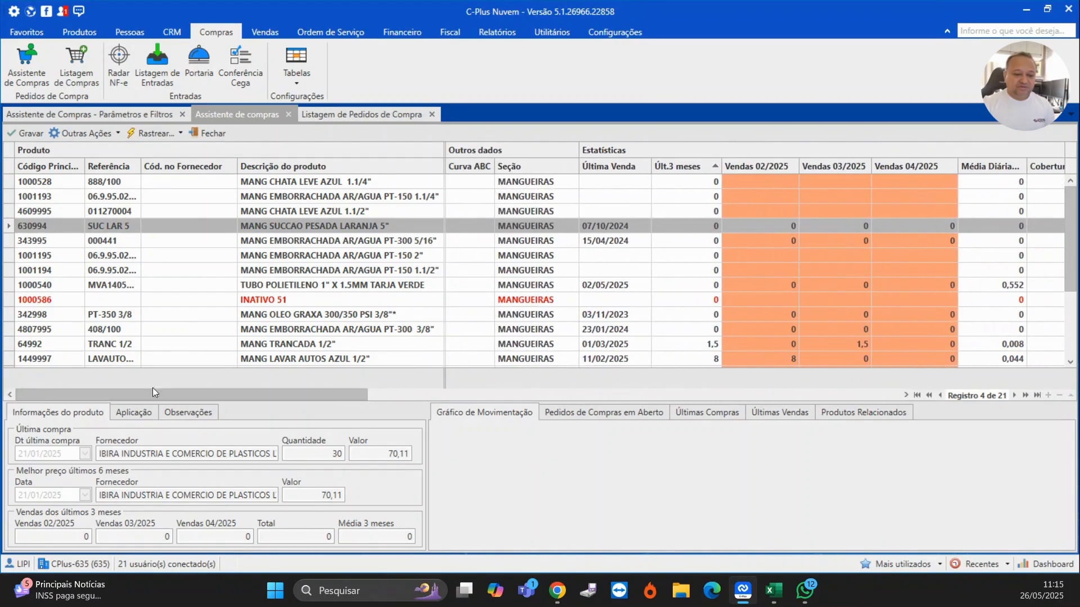
{"action": "left_click", "coordinate": [765, 299]}
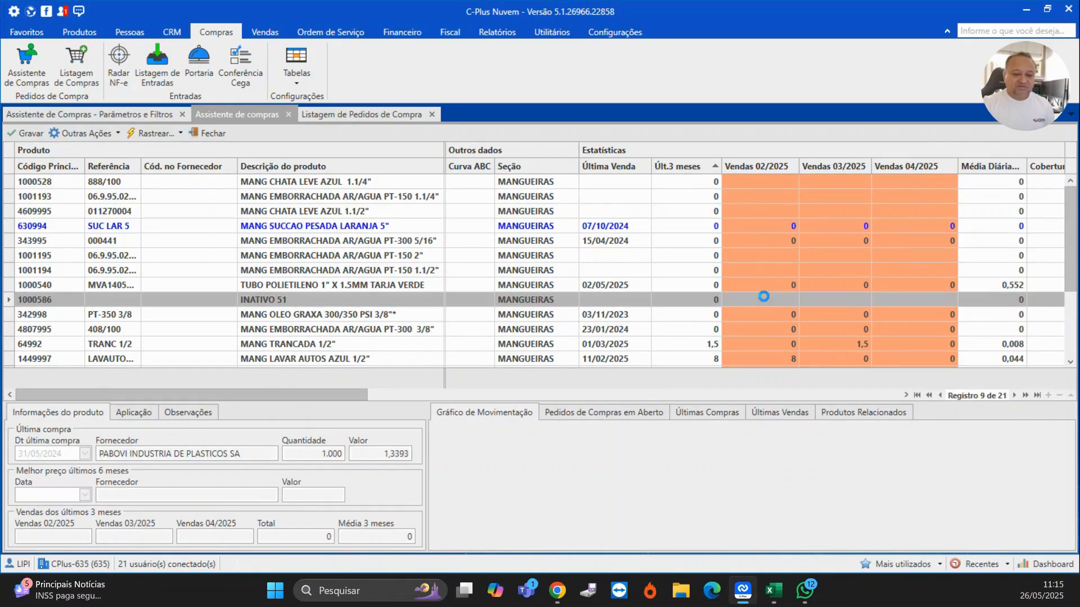
{"action": "scroll", "coordinate": [768, 311], "scroll_direction": "down", "scroll_amount": 3}
{"action": "left_click", "coordinate": [782, 361]}
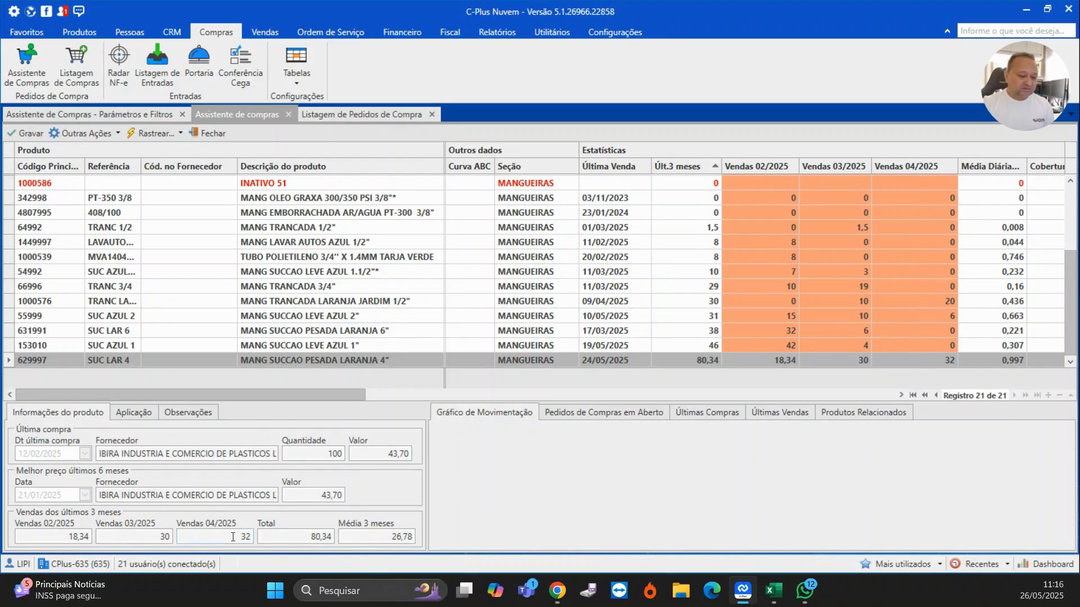
{"action": "left_click", "coordinate": [365, 536]}
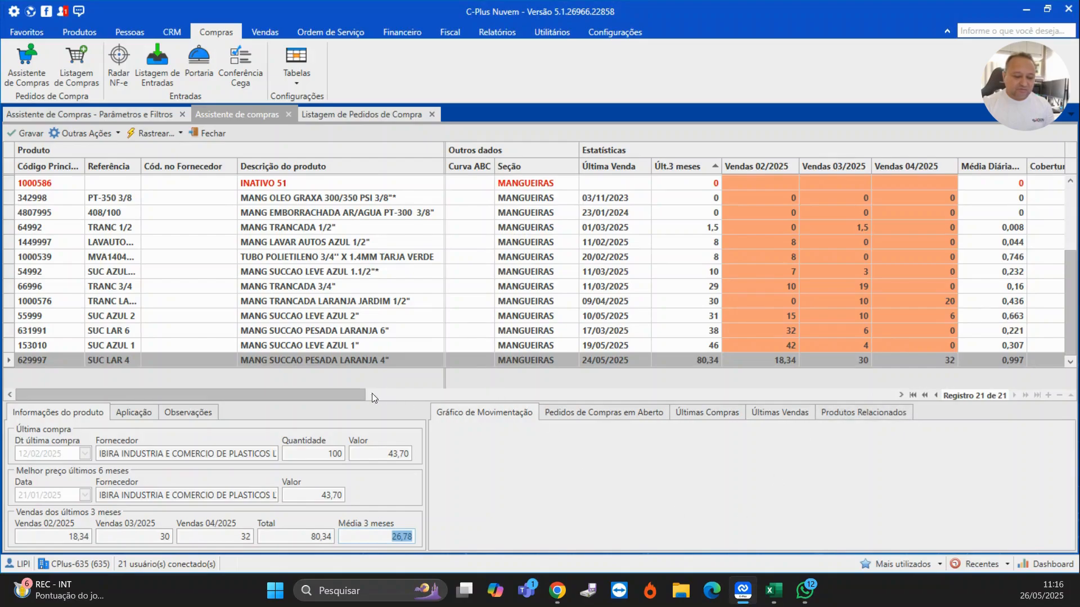
{"action": "left_click_drag", "start_coordinate": [363, 396], "coordinate": [515, 422]}
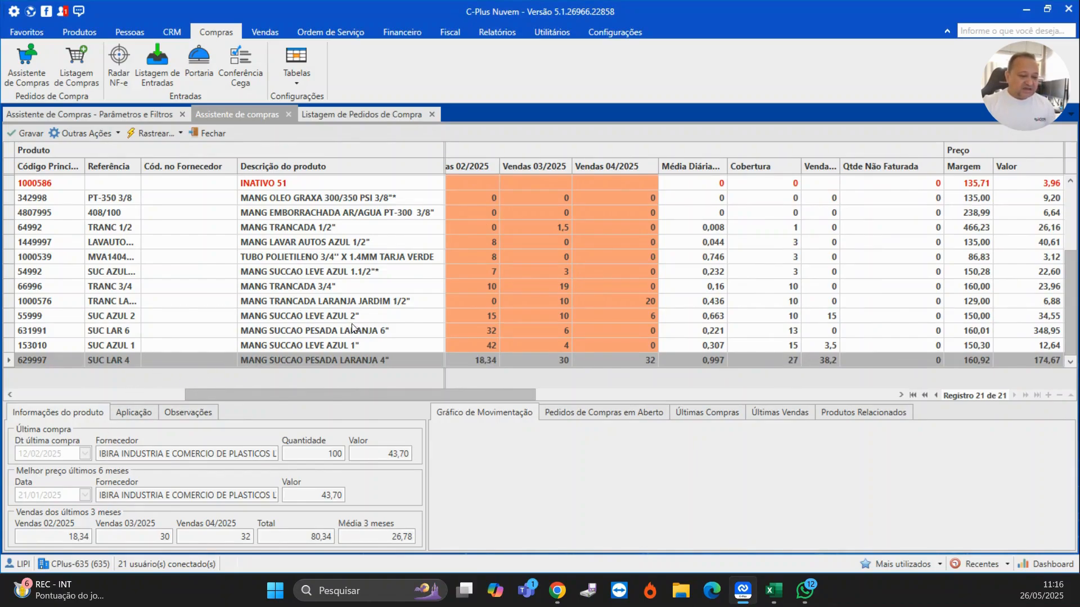
- Open the product record of MANG SUCCAO PESADA LARANJA 4" to check its application notes, then return to the suggestion
{"action": "left_click", "coordinate": [137, 415]}
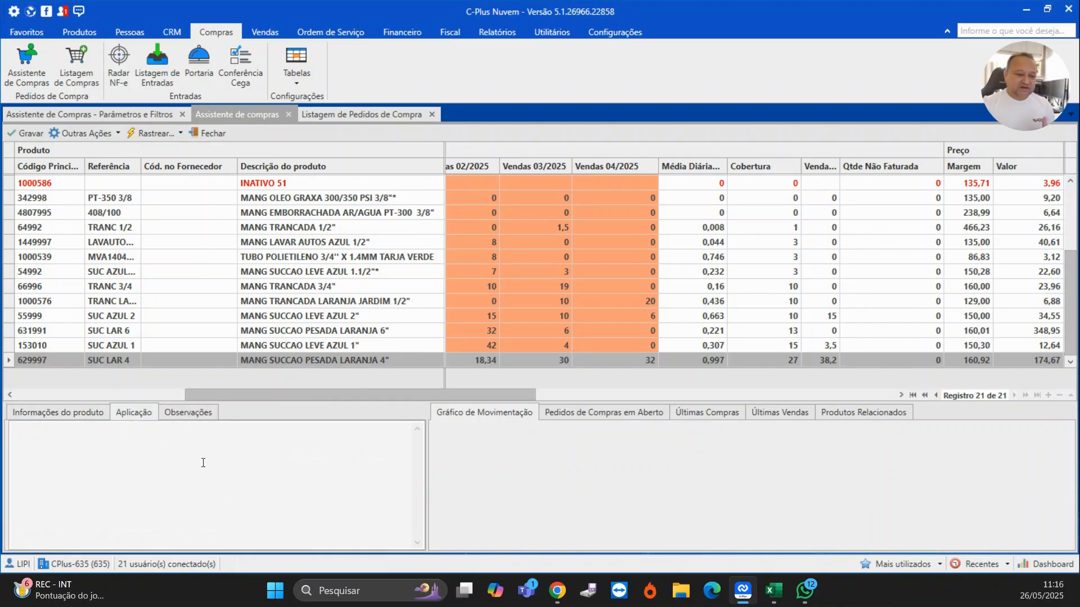
{"action": "left_click", "coordinate": [156, 133]}
{"action": "left_click", "coordinate": [156, 150]}
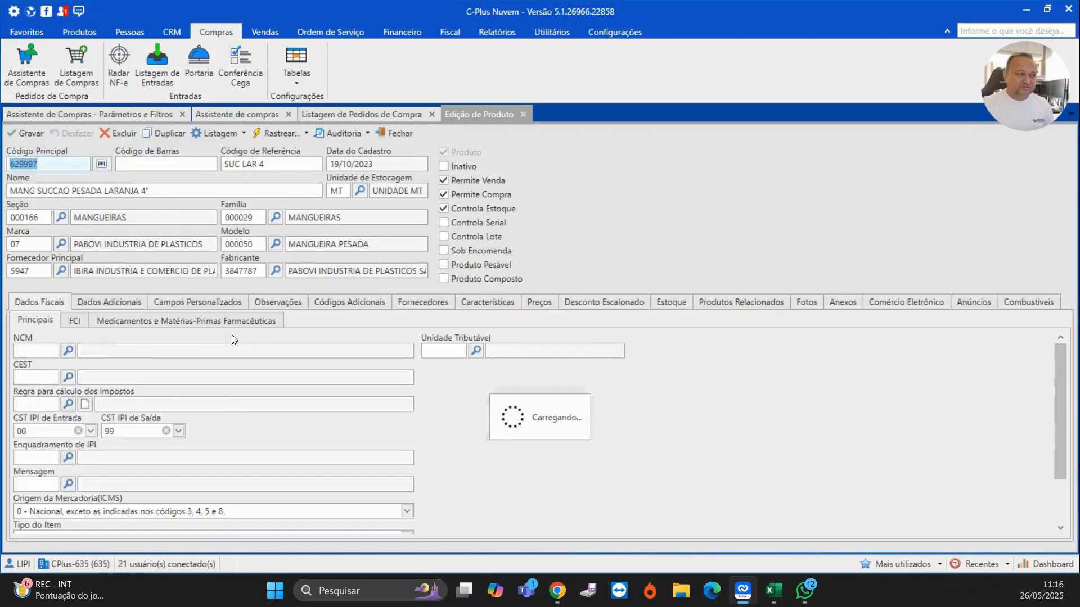
{"action": "left_click", "coordinate": [278, 302]}
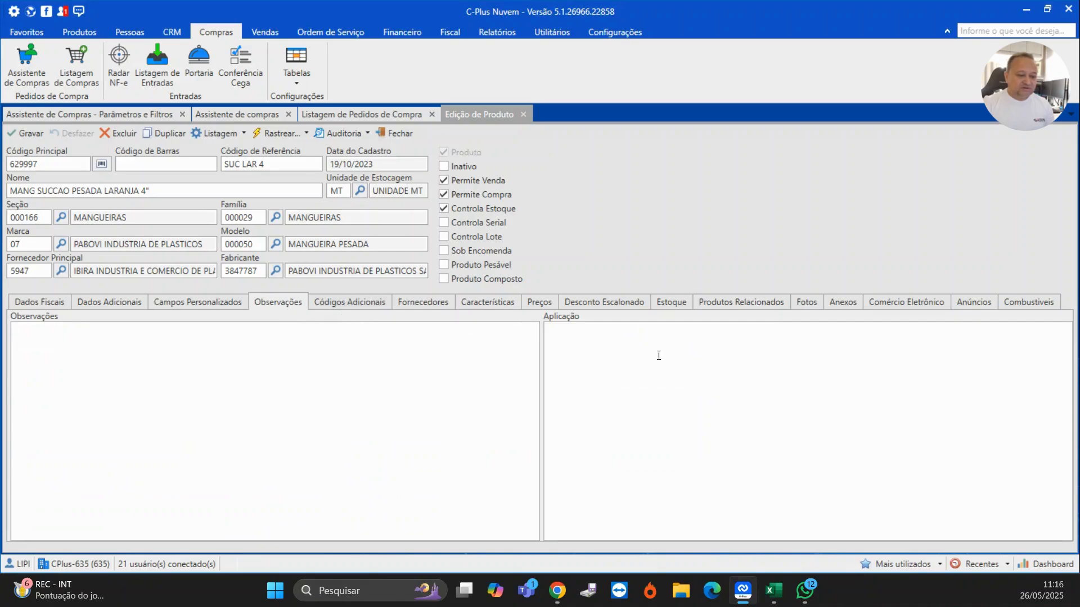
{"action": "left_click", "coordinate": [411, 109]}
{"action": "left_click", "coordinate": [198, 116]}
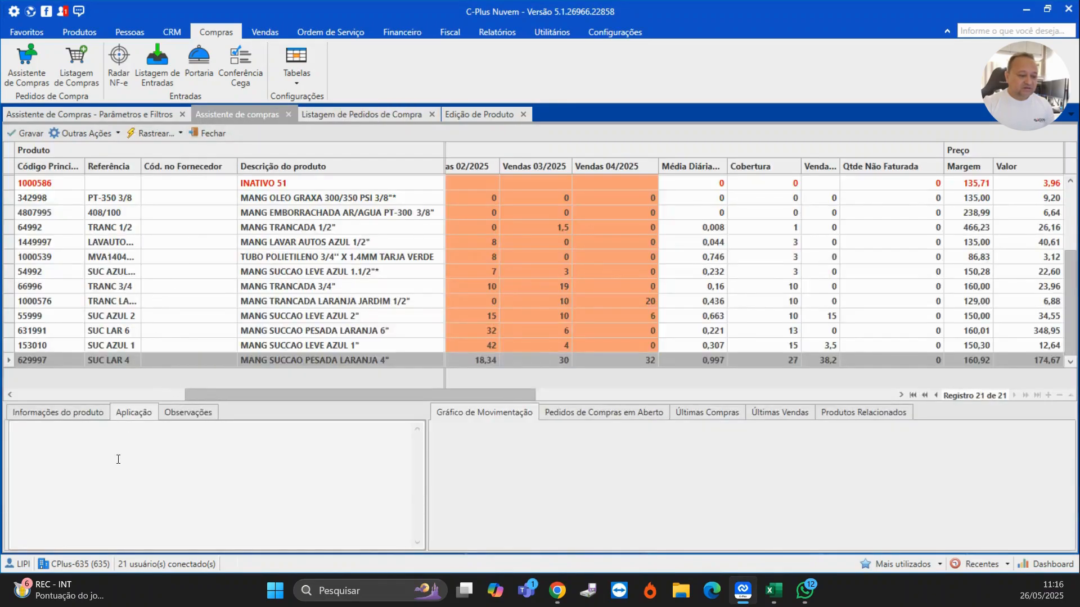
- Review this product's open purchase orders, last purchases, last sales and related products details
{"action": "left_click", "coordinate": [169, 416]}
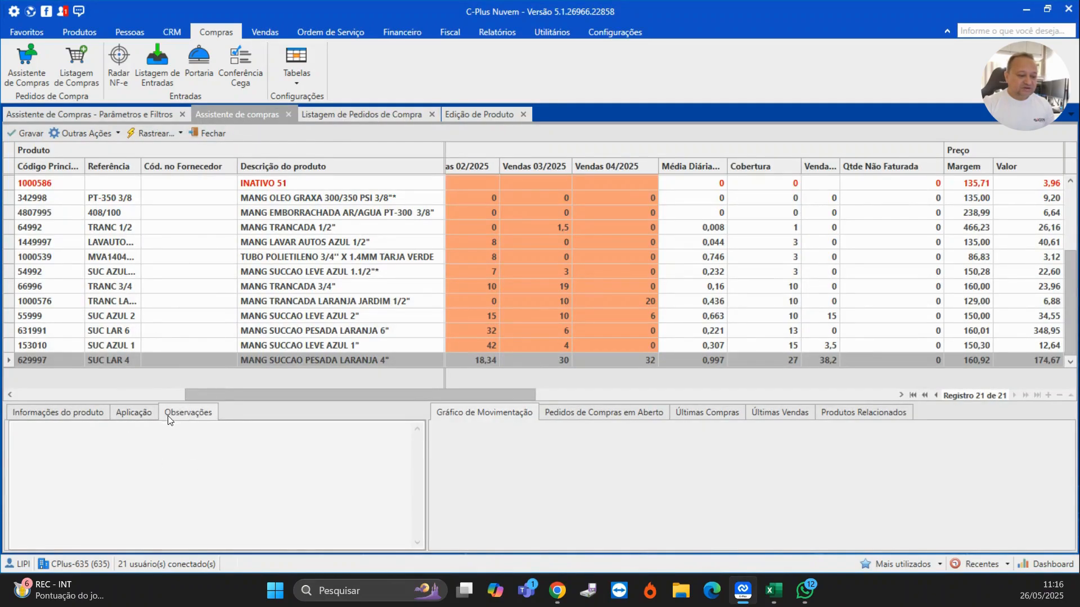
{"action": "left_click", "coordinate": [97, 417]}
{"action": "left_click", "coordinate": [547, 412]}
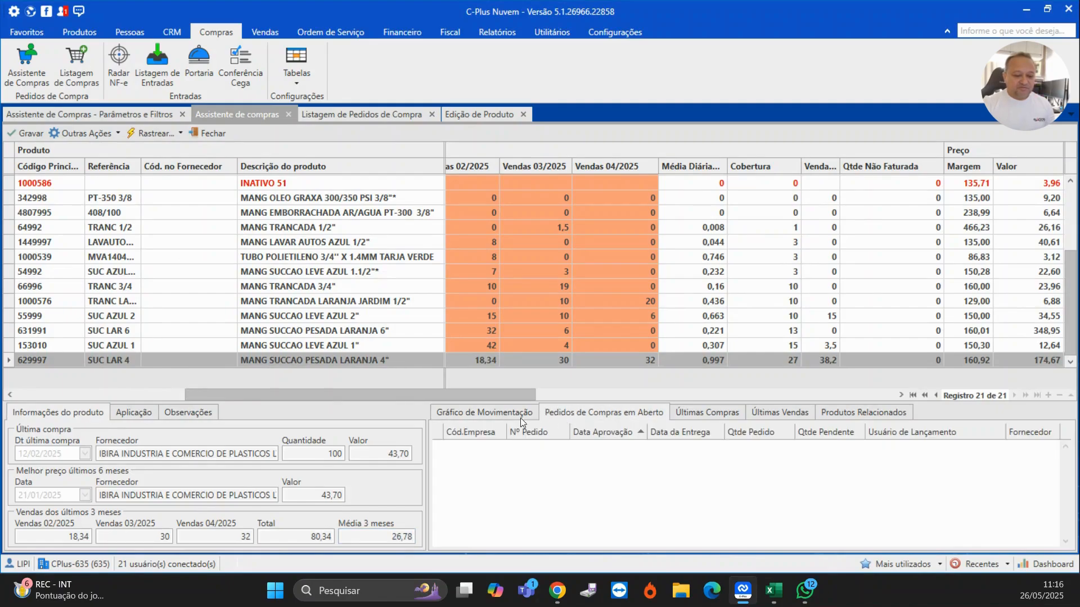
{"action": "left_click", "coordinate": [484, 414]}
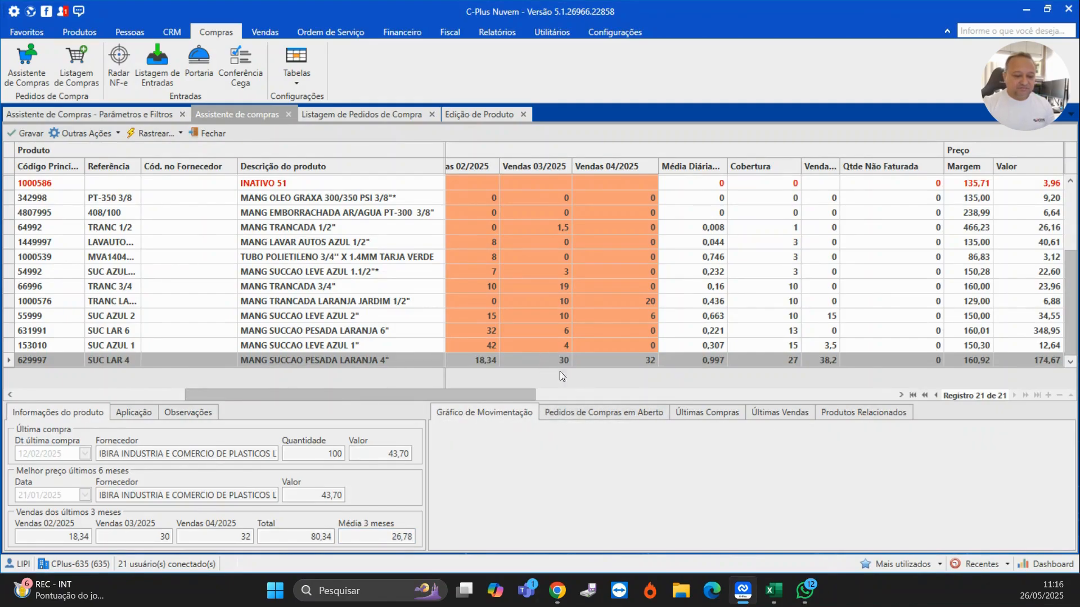
{"action": "left_click", "coordinate": [572, 414]}
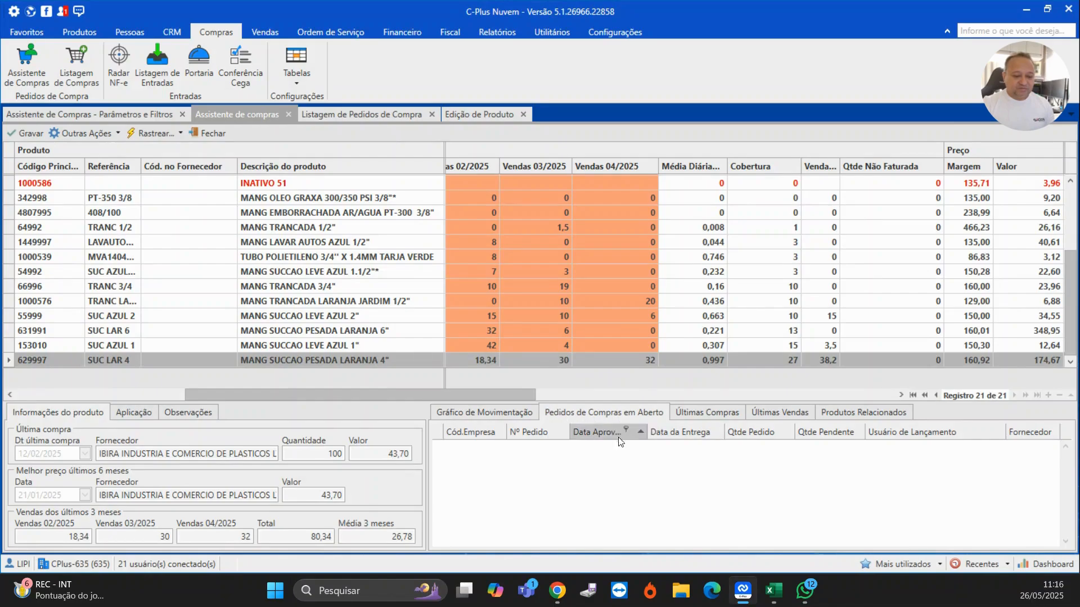
{"action": "left_click", "coordinate": [703, 413]}
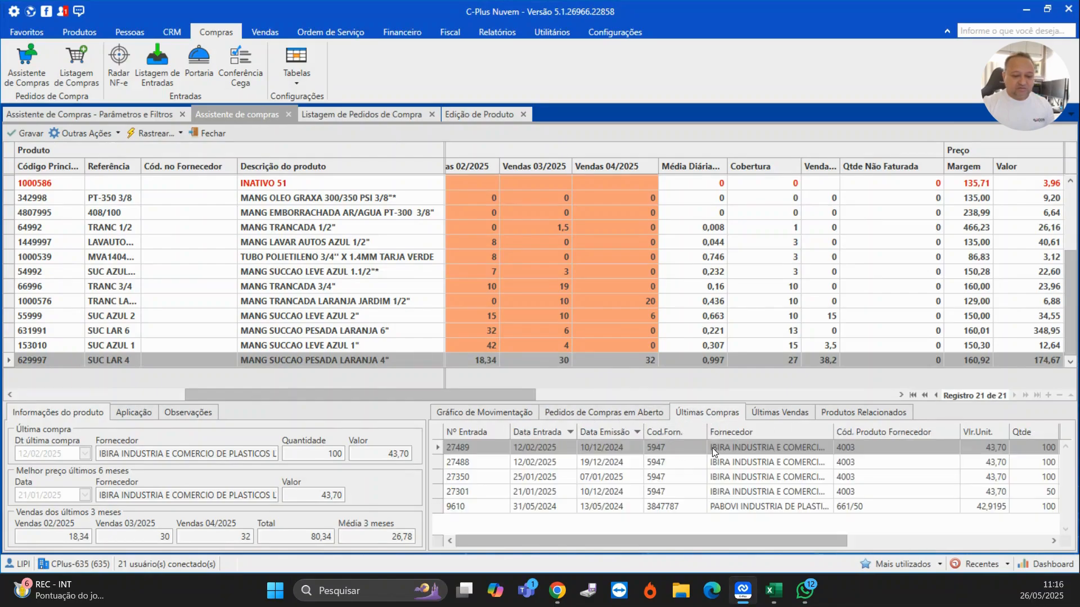
{"action": "left_click", "coordinate": [756, 468]}
{"action": "left_click", "coordinate": [774, 414]}
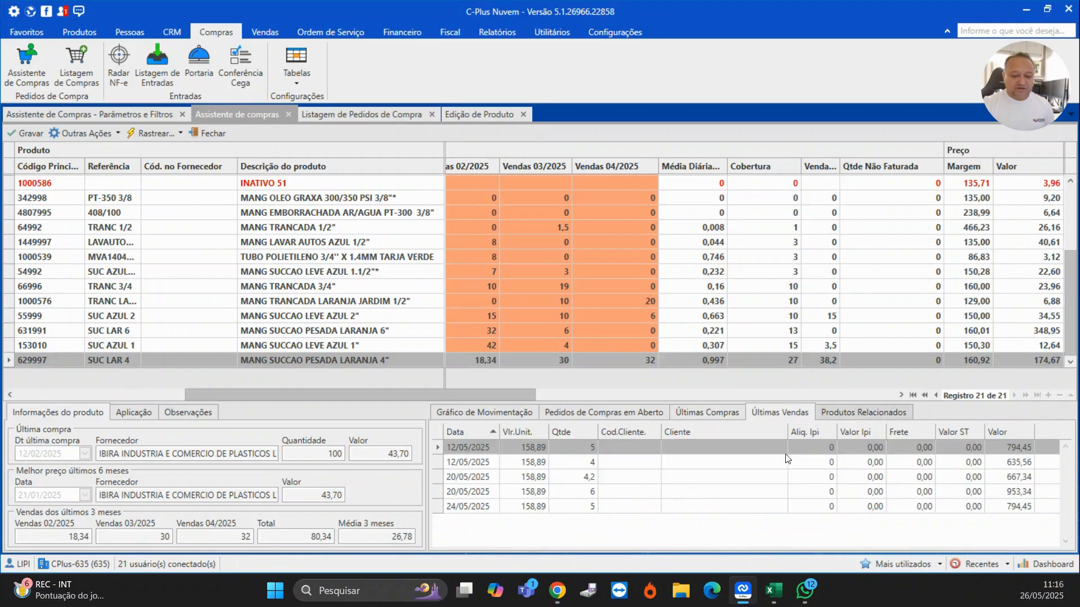
{"action": "left_click", "coordinate": [761, 476]}
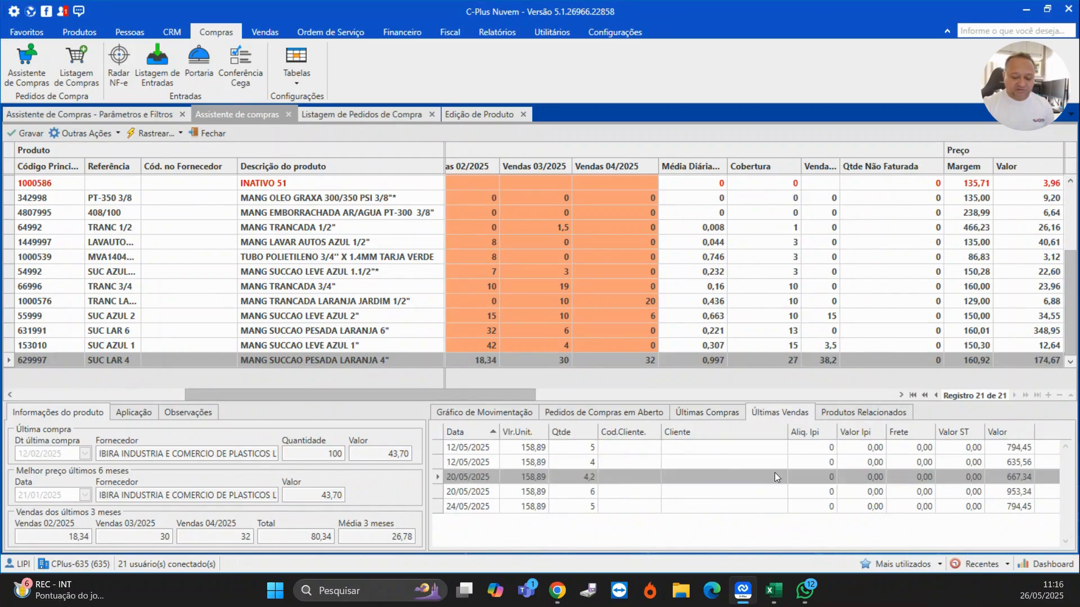
{"action": "key", "text": "Down"}
{"action": "key", "text": "Down"}
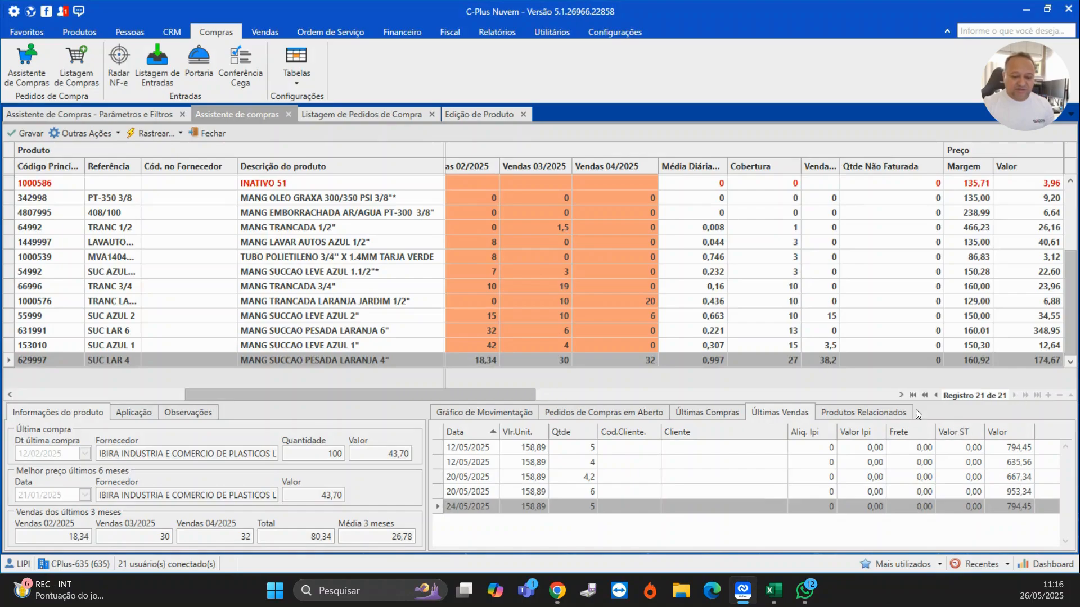
{"action": "left_click", "coordinate": [843, 412]}
{"action": "left_click", "coordinate": [784, 415]}
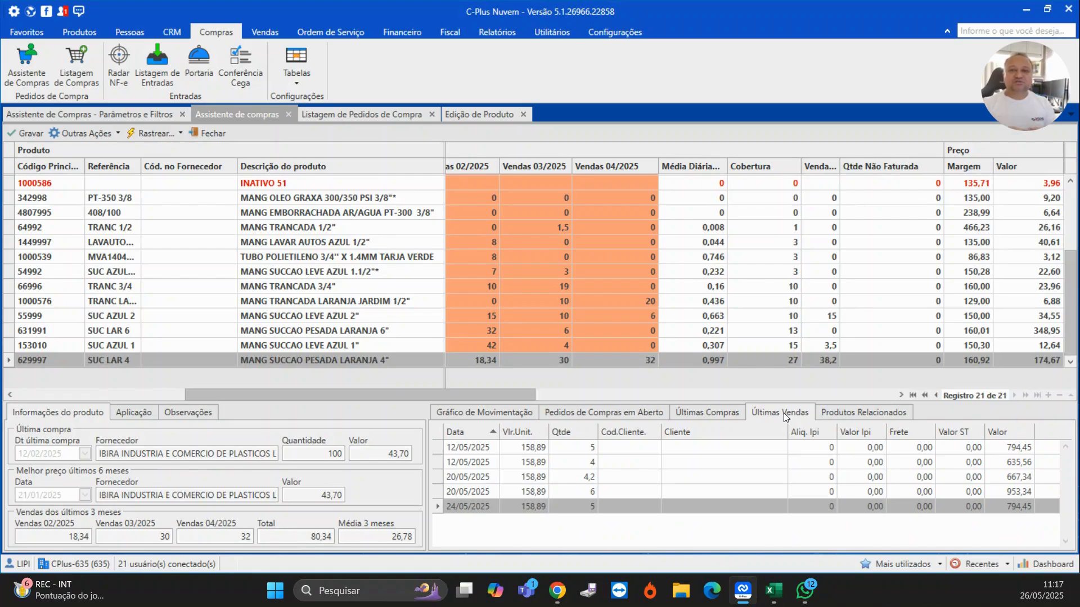
{"action": "left_click", "coordinate": [868, 414]}
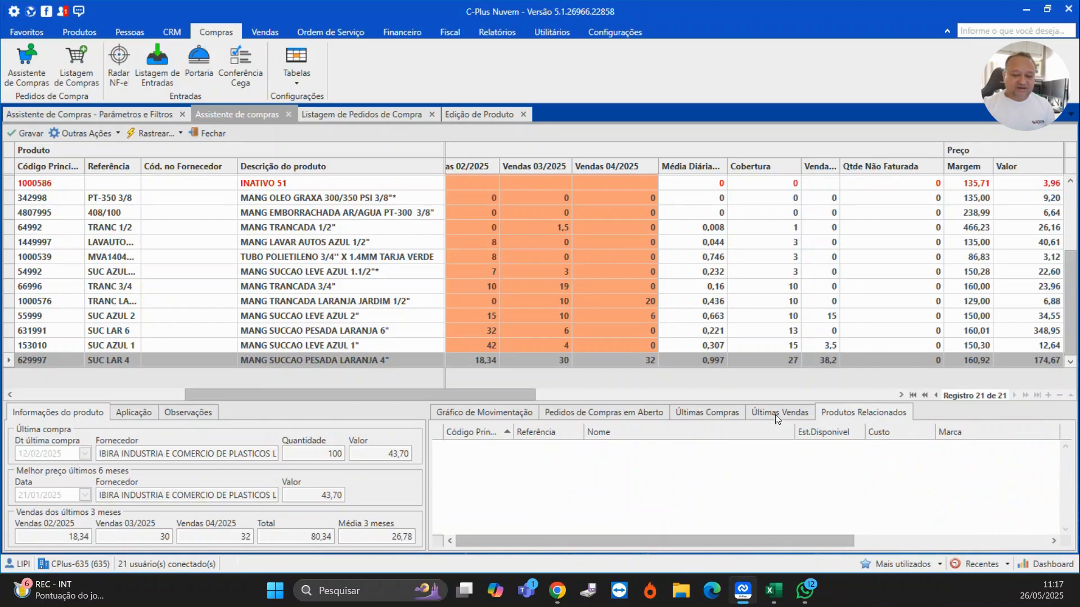
{"action": "left_click", "coordinate": [475, 417]}
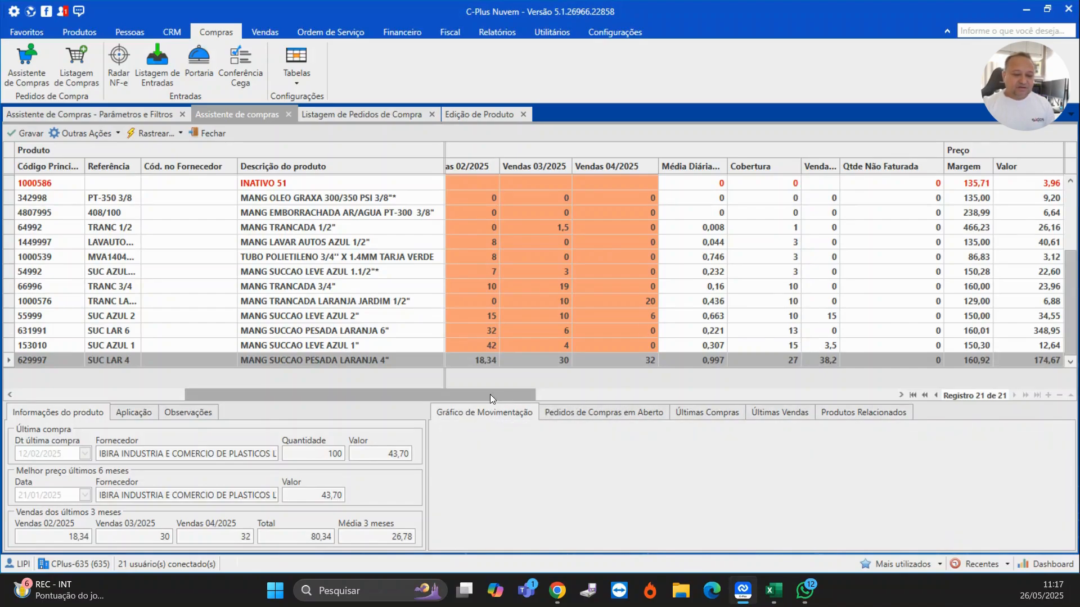
- Enter an order quantity of 100 for MANG SUCCAO PESADA LARANJA 4"
{"action": "left_click_drag", "start_coordinate": [491, 394], "coordinate": [861, 395]}
{"action": "left_click", "coordinate": [895, 360]}
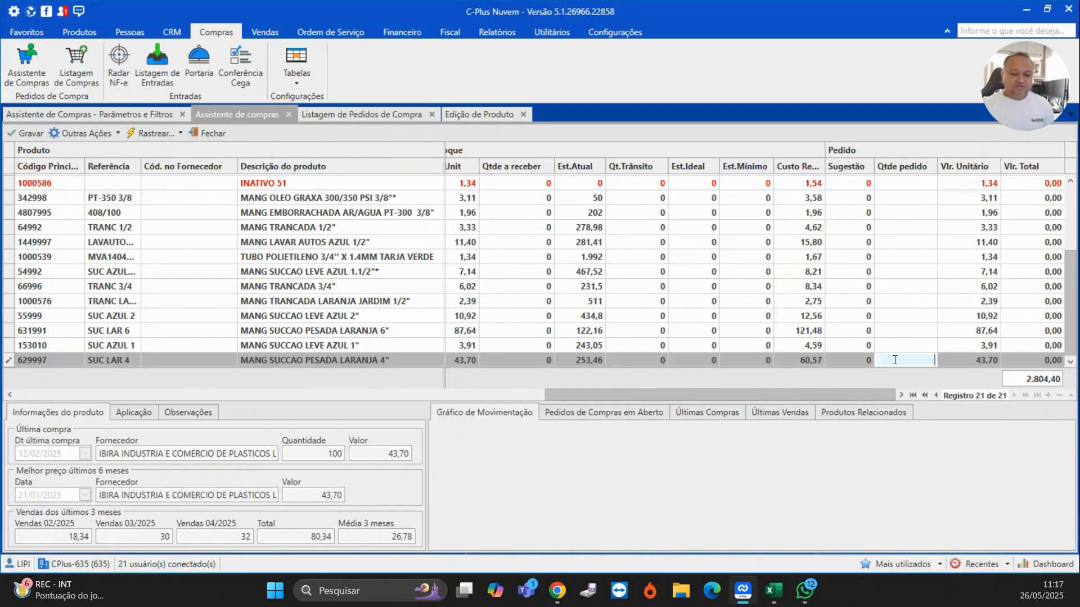
{"action": "type", "text": "100"}
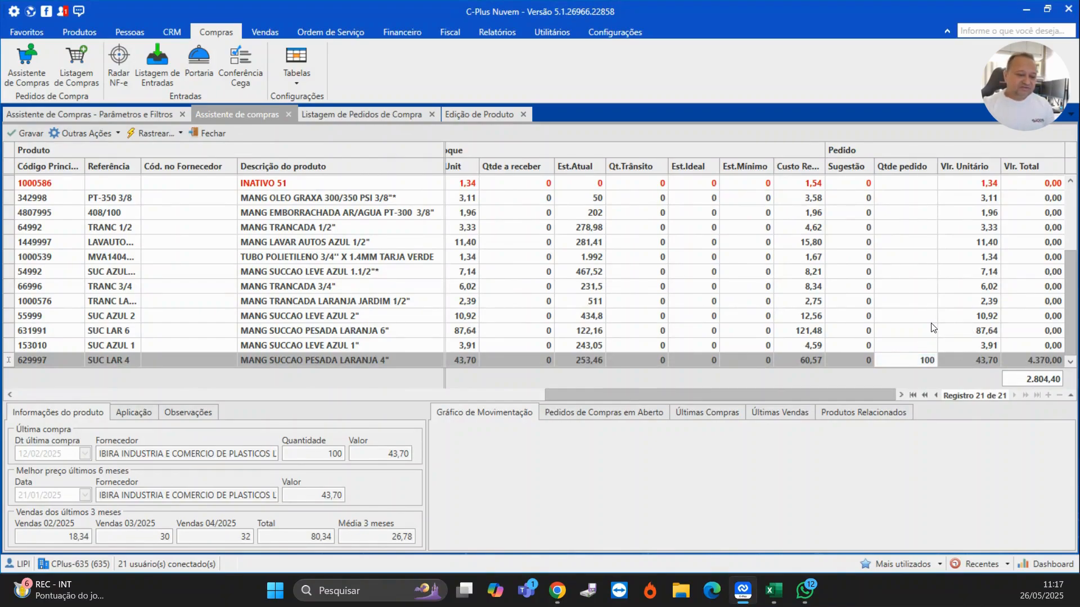
- Sort the suggestion grid by order quantity so the ordered products appear first
{"action": "scroll", "coordinate": [935, 328], "scroll_direction": "up", "scroll_amount": 3}
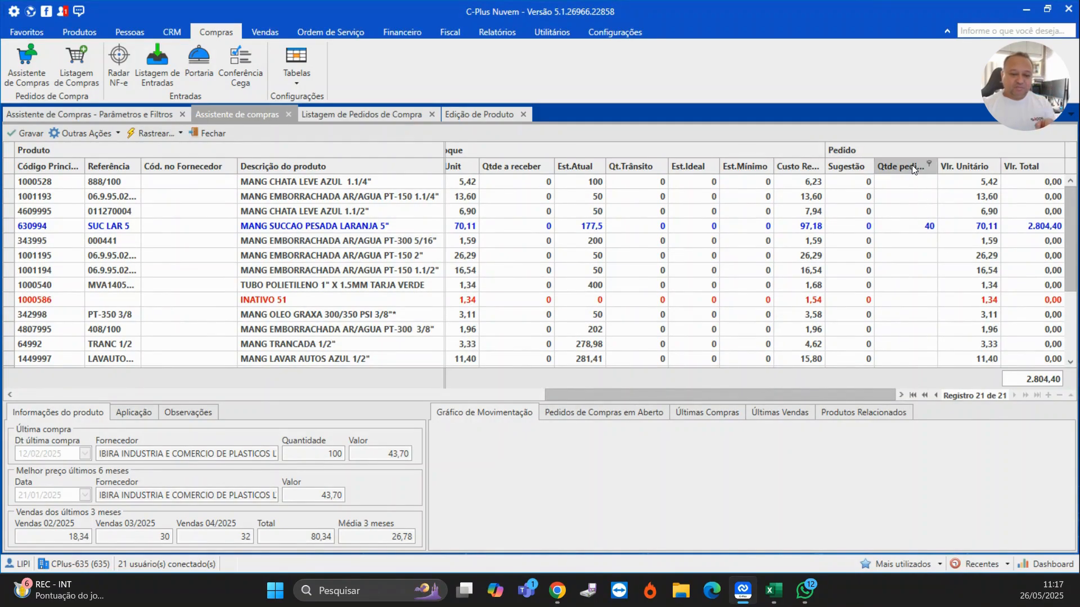
{"action": "left_click", "coordinate": [894, 164]}
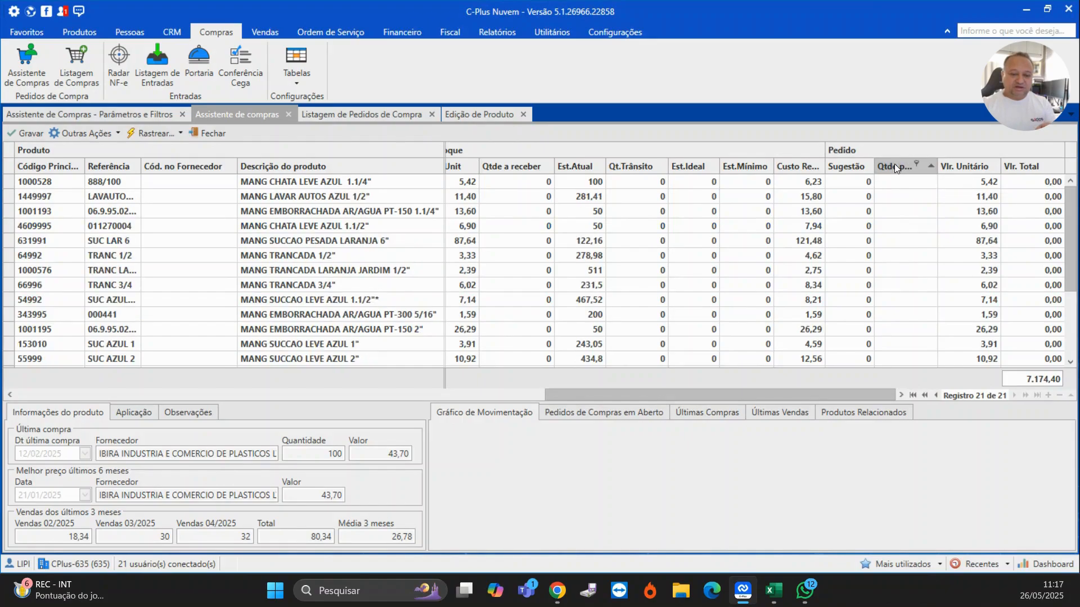
{"action": "left_click", "coordinate": [899, 168]}
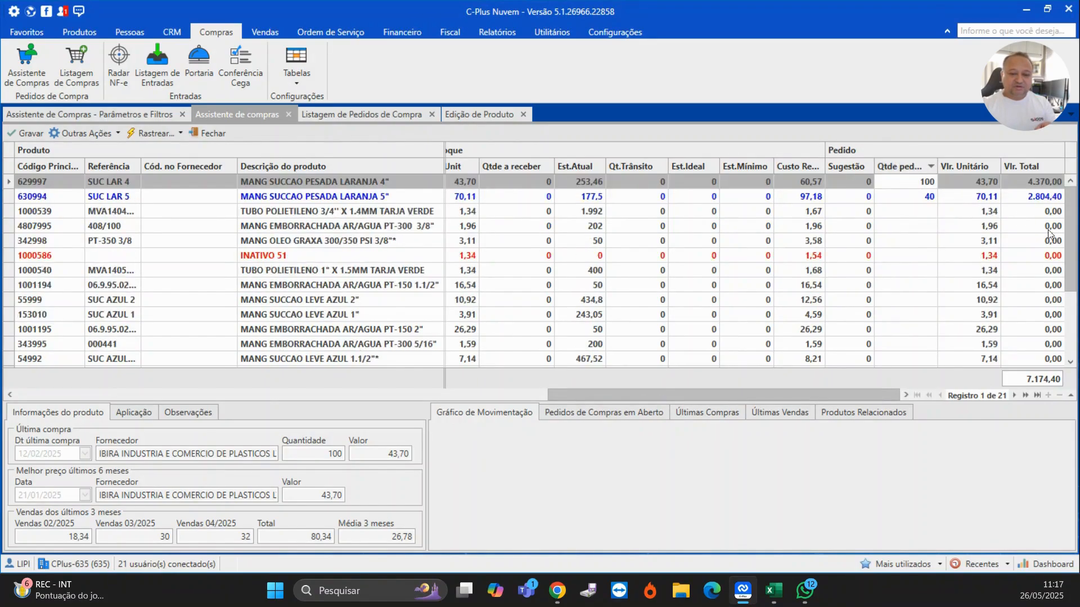
{"action": "left_click", "coordinate": [924, 196]}
{"action": "left_click", "coordinate": [915, 226]}
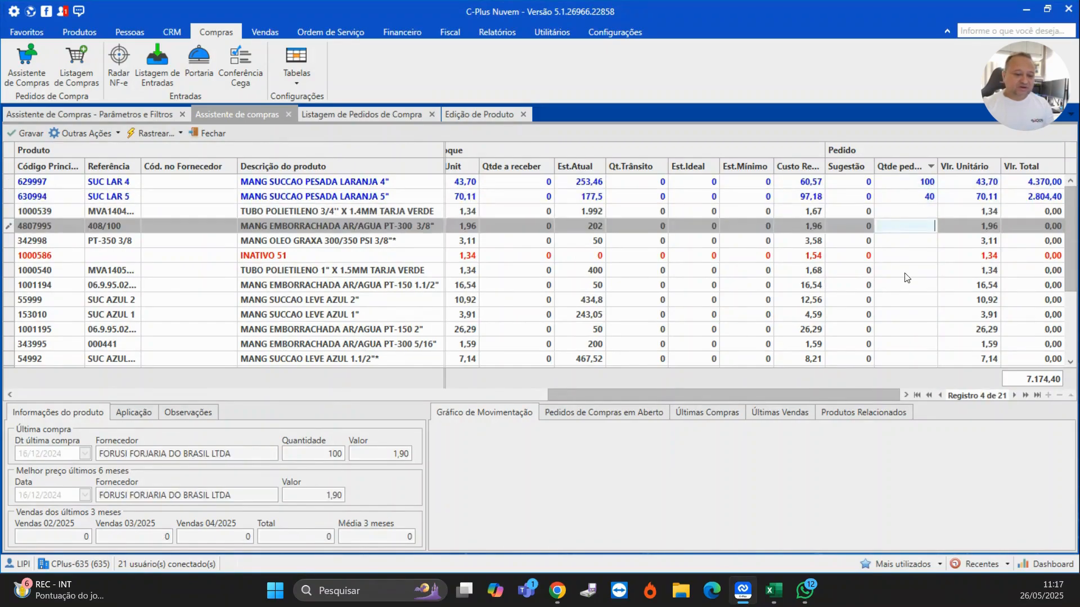
- Browse the remaining hose products to compare their stock and recent sales
{"action": "scroll", "coordinate": [898, 304], "scroll_direction": "down", "scroll_amount": 3}
{"action": "scroll", "coordinate": [898, 304], "scroll_direction": "up", "scroll_amount": 3}
{"action": "scroll", "coordinate": [898, 304], "scroll_direction": "down", "scroll_amount": 3}
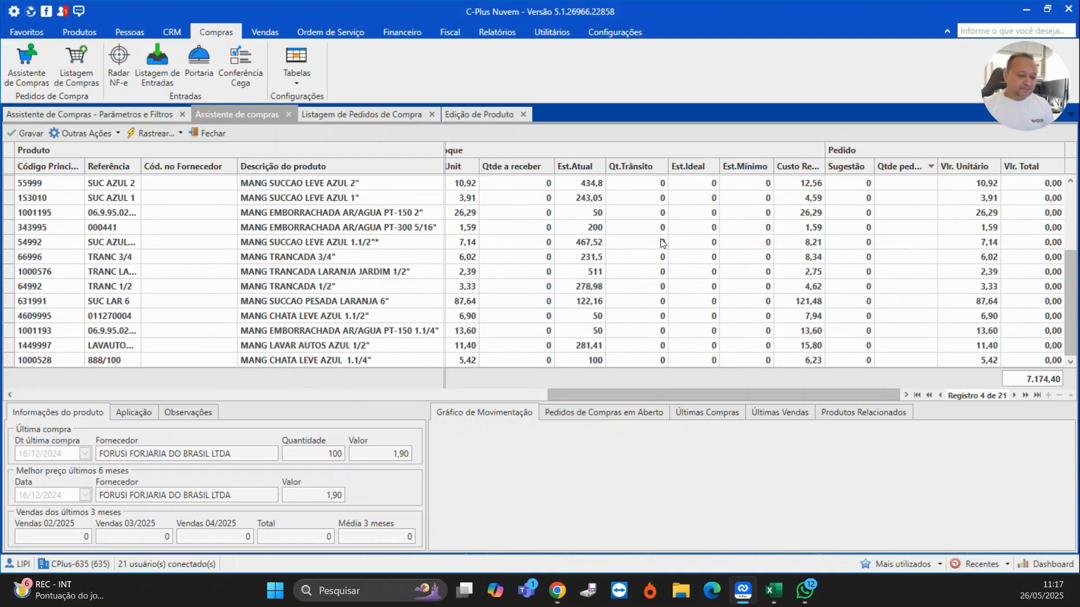
{"action": "left_click", "coordinate": [764, 232]}
{"action": "left_click", "coordinate": [558, 408]}
{"action": "left_click", "coordinate": [362, 254]}
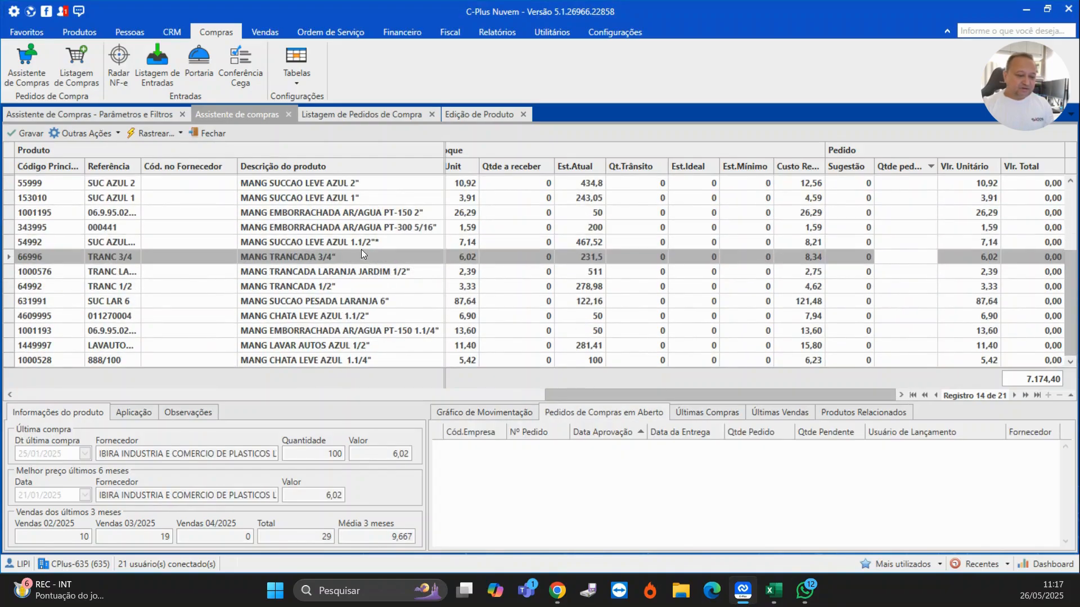
{"action": "left_click", "coordinate": [359, 289]}
{"action": "left_click", "coordinate": [685, 311]}
{"action": "left_click", "coordinate": [721, 237]}
{"action": "left_click", "coordinate": [310, 224]}
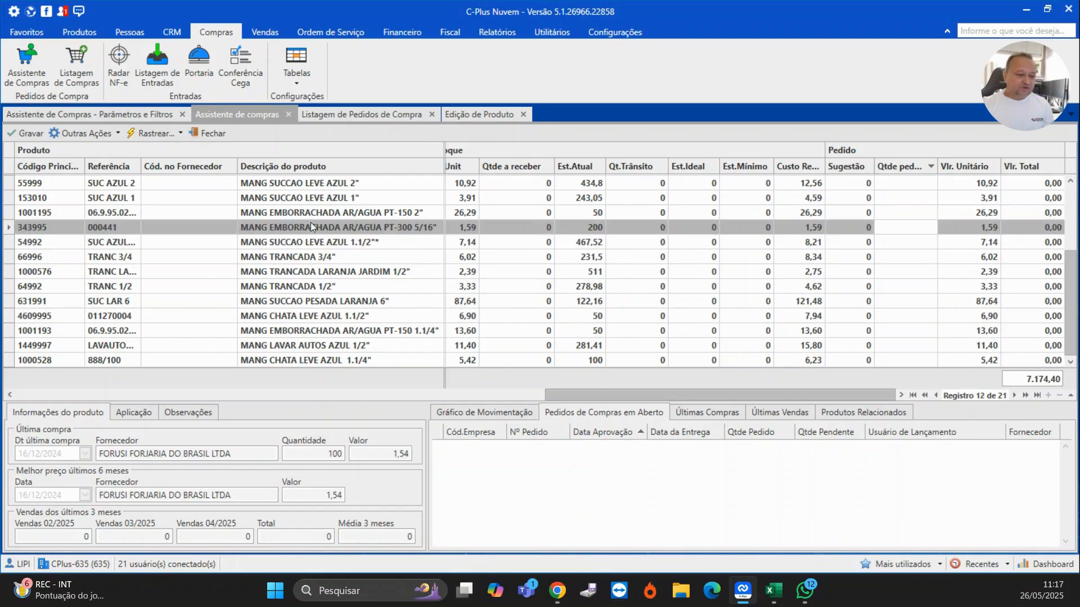
{"action": "left_click", "coordinate": [284, 258]}
{"action": "left_click", "coordinate": [284, 300]}
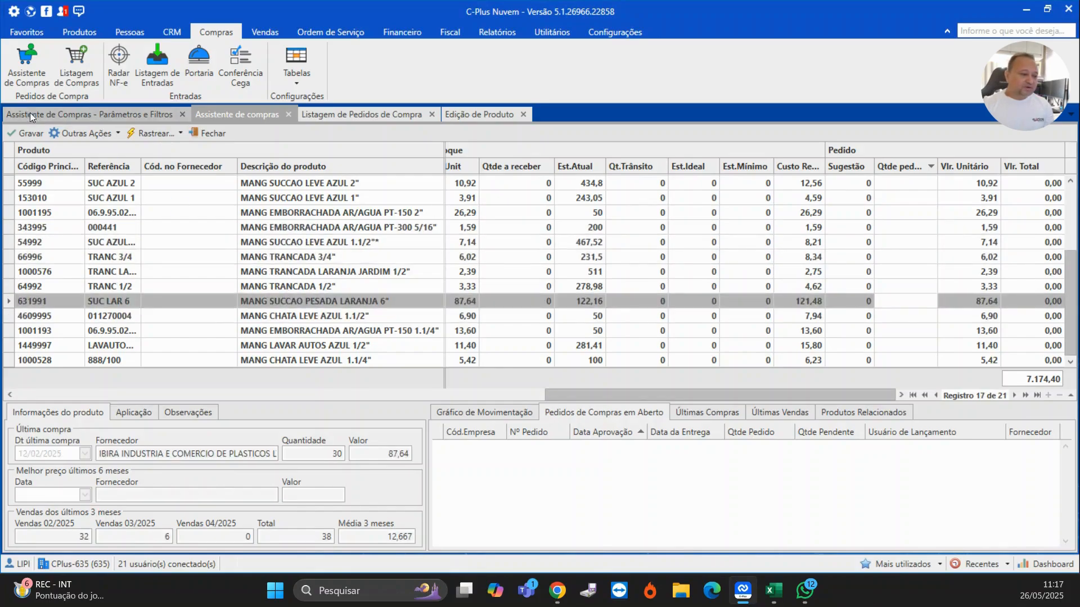
- Open the stock movement query for MANG SUCCAO PESADA LARANJA 6"
{"action": "left_click", "coordinate": [91, 135]}
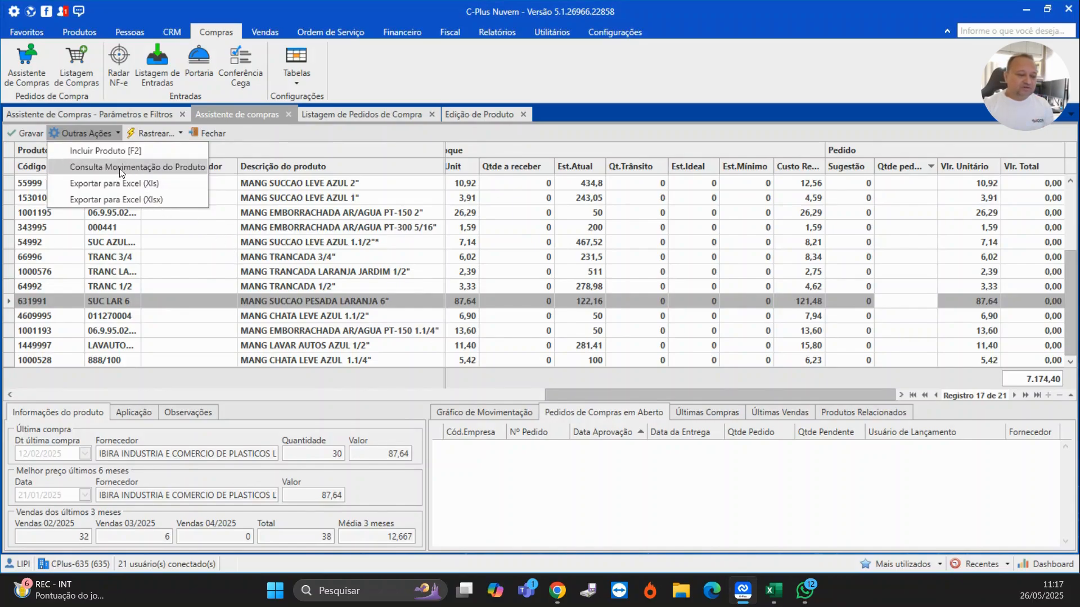
{"action": "left_click", "coordinate": [293, 307]}
{"action": "left_click", "coordinate": [100, 137]}
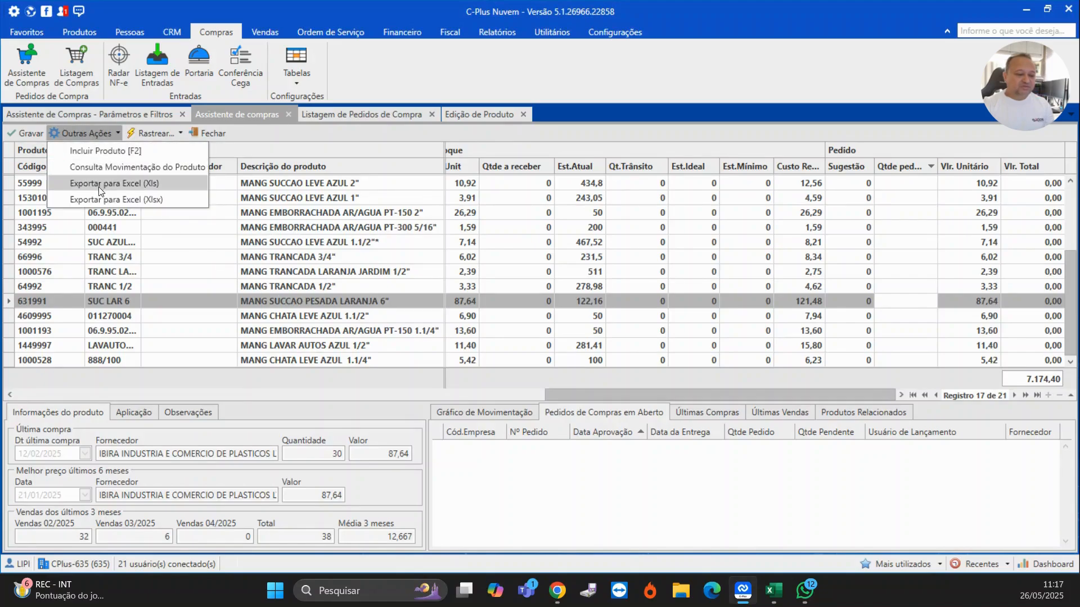
{"action": "left_click", "coordinate": [113, 171]}
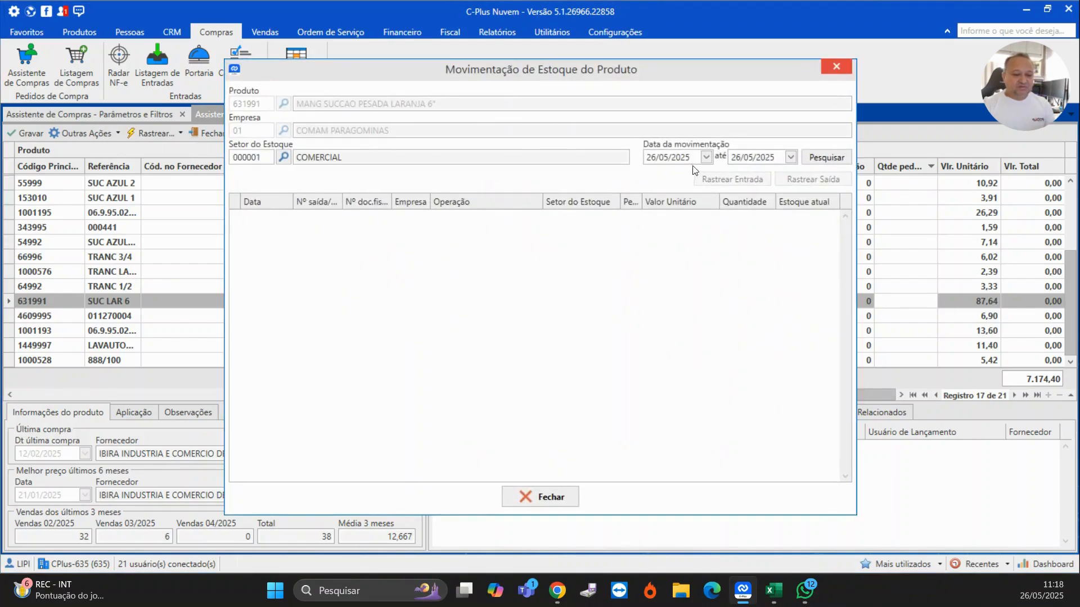
- Clear the start date of the movement period and search the product's stock movements
{"action": "left_click", "coordinate": [706, 158]}
{"action": "left_click", "coordinate": [706, 157]}
{"action": "left_click", "coordinate": [704, 156]}
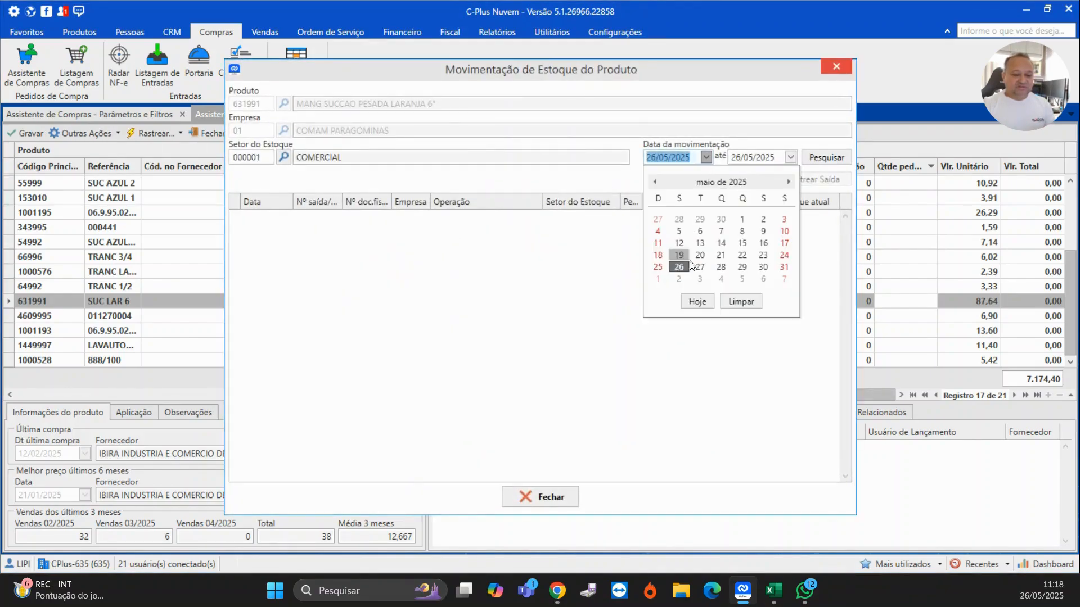
{"action": "left_click", "coordinate": [690, 302]}
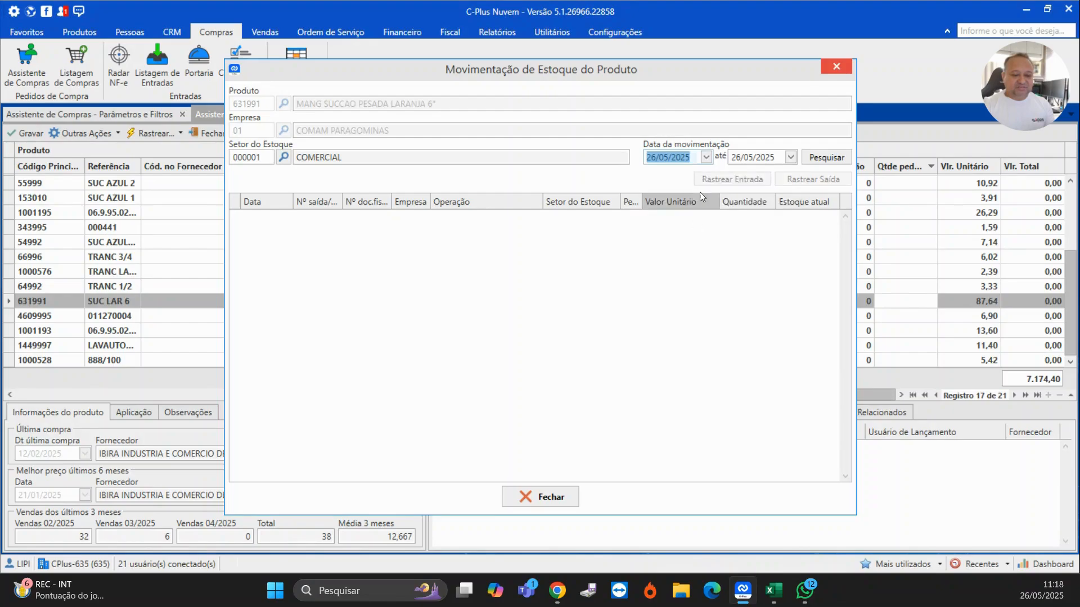
{"action": "left_click", "coordinate": [708, 160]}
{"action": "left_click", "coordinate": [734, 301]}
{"action": "left_click", "coordinate": [822, 156]}
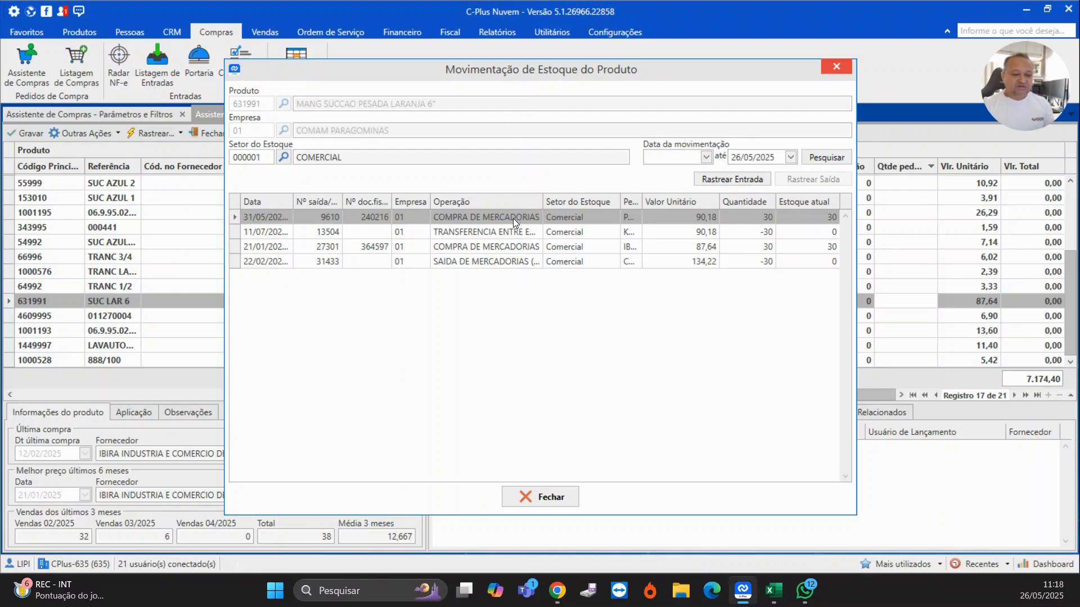
- Review each listed entry and exit movement, then close the stock movement query
{"action": "left_click", "coordinate": [510, 232]}
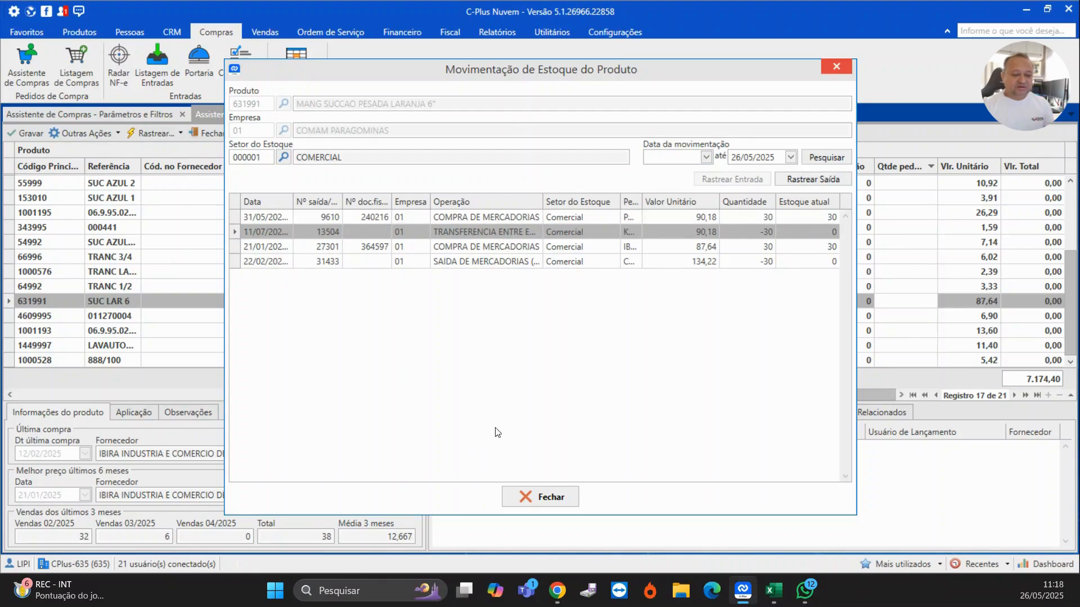
{"action": "left_click", "coordinate": [482, 248]}
{"action": "left_click", "coordinate": [479, 264]}
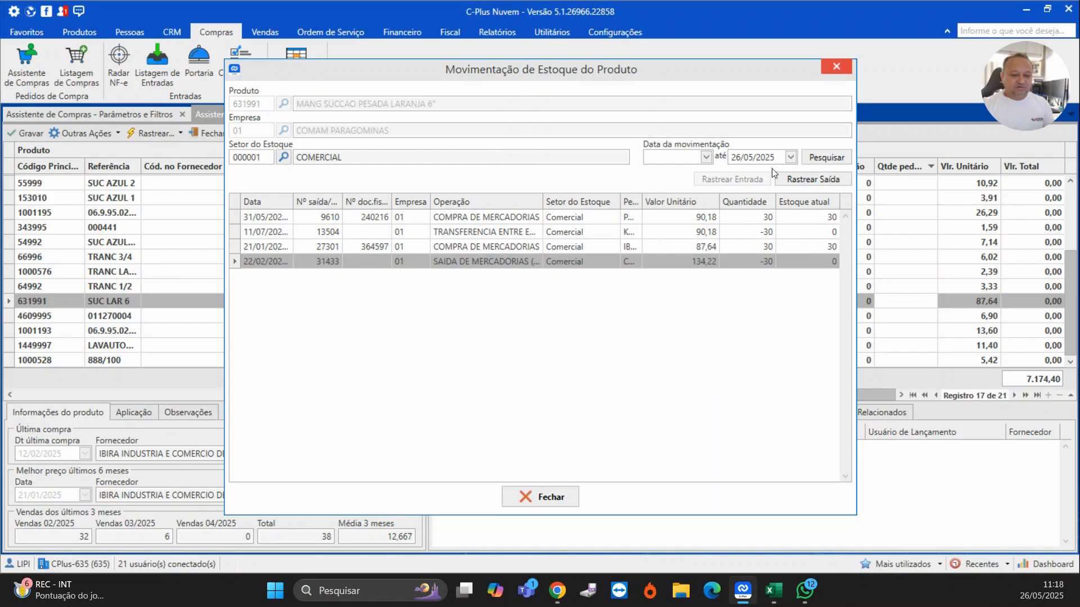
{"action": "left_click", "coordinate": [844, 71]}
- Generate a purchase order from the suggestion with an expected delivery date of 29/05/2025
{"action": "left_click", "coordinate": [82, 133]}
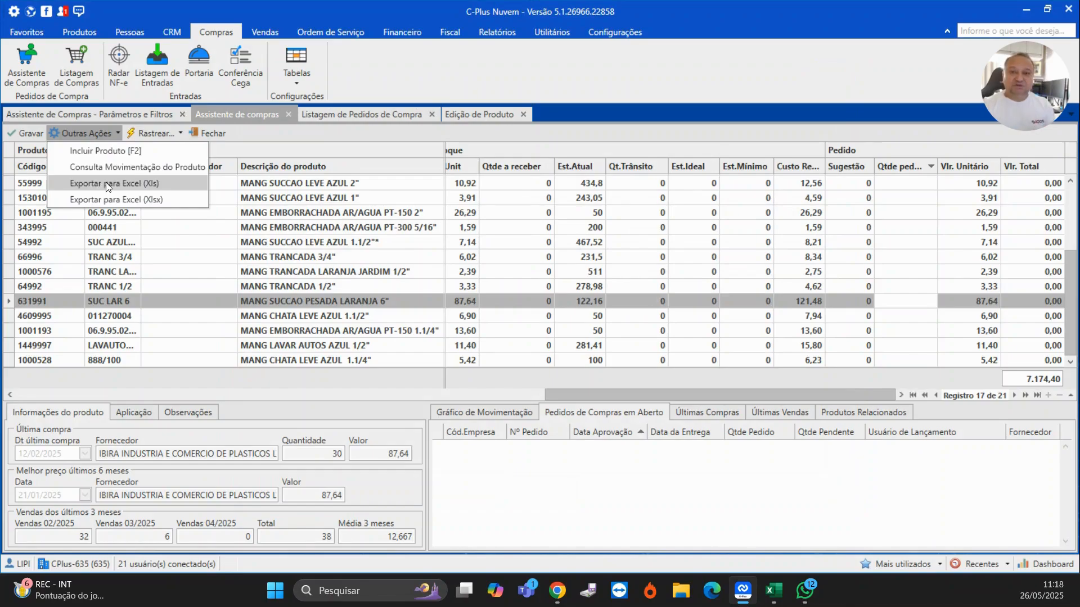
{"action": "left_click", "coordinate": [25, 131]}
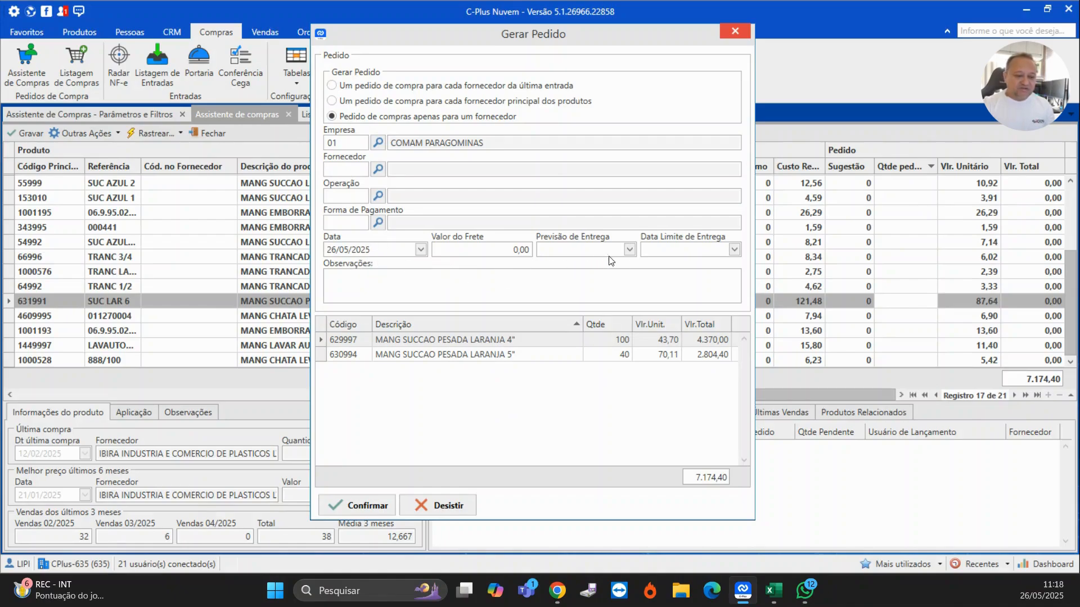
{"action": "left_click", "coordinate": [630, 250]}
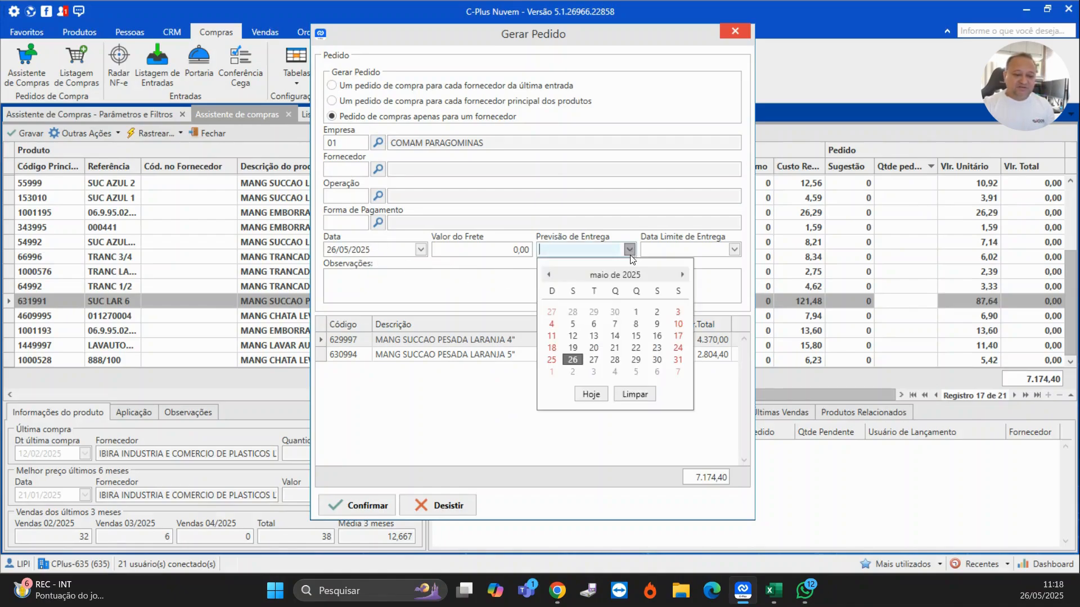
{"action": "left_click", "coordinate": [635, 360]}
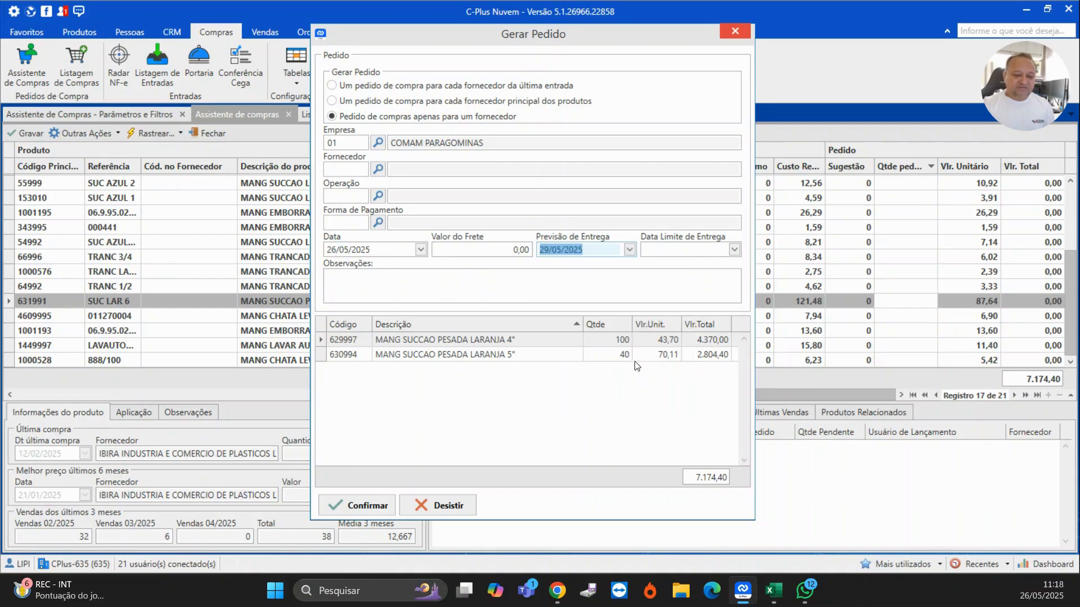
- Set the delivery deadline to 11/06/2025 and enter TESTE SIDO as the order observation
{"action": "left_click", "coordinate": [734, 250]}
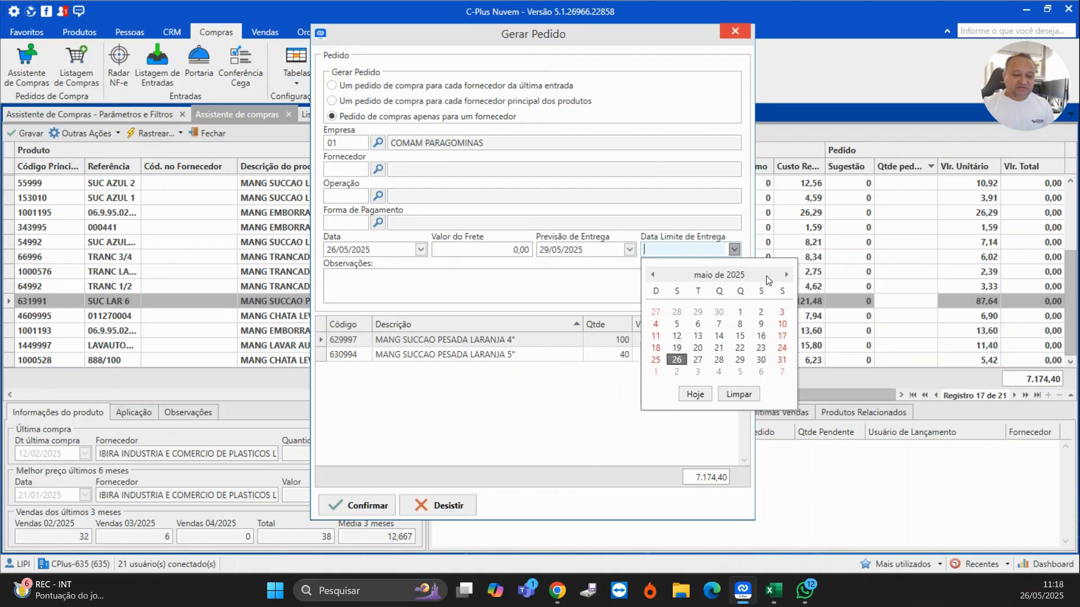
{"action": "left_click", "coordinate": [787, 275]}
{"action": "left_click", "coordinate": [720, 330]}
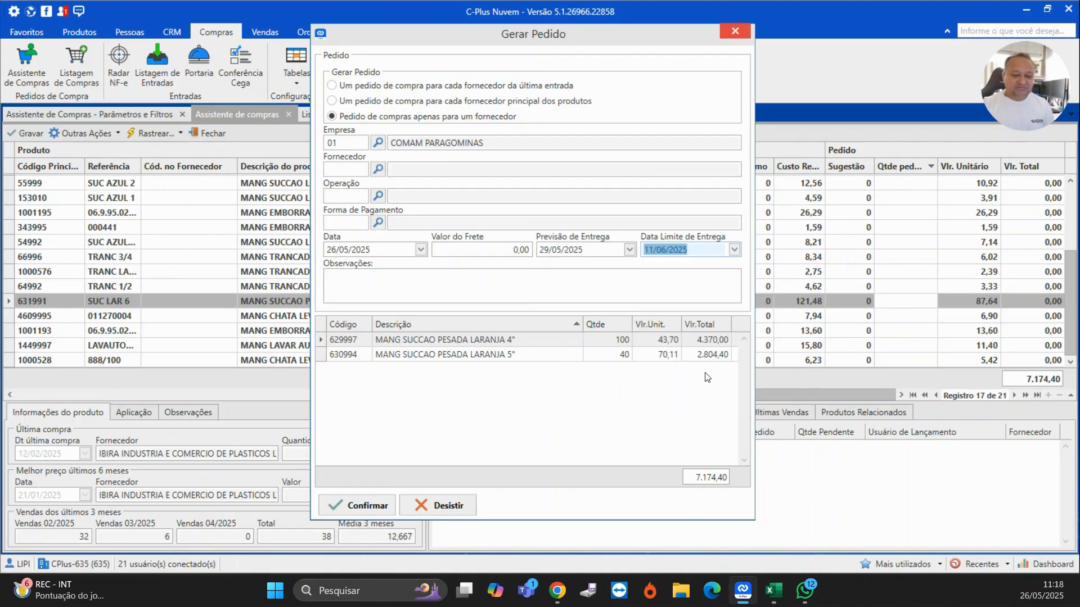
{"action": "left_click", "coordinate": [381, 282]}
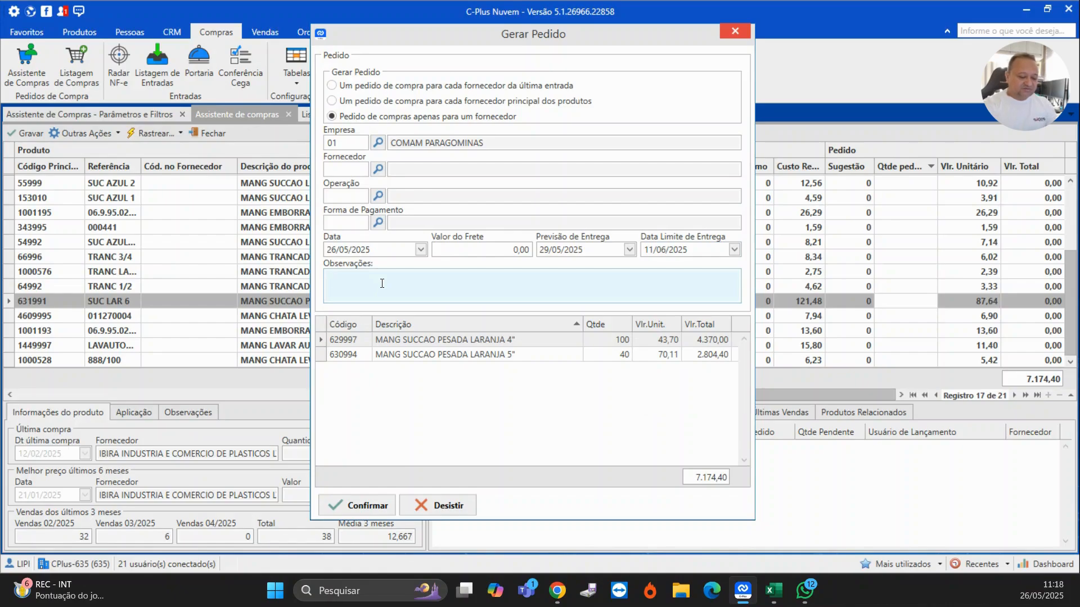
{"action": "type", "text": "TESTE SIDO"}
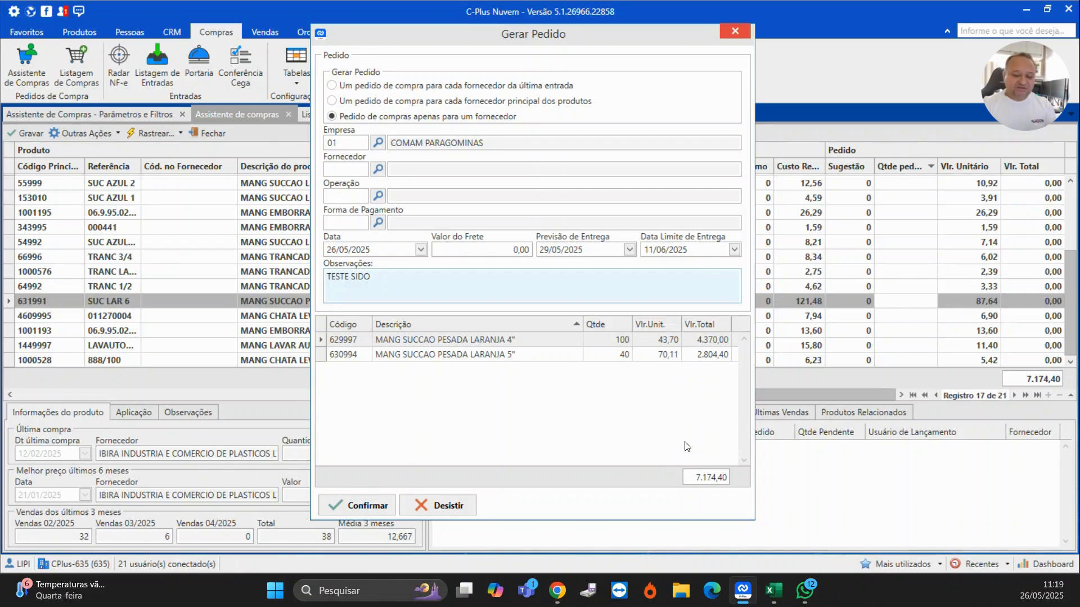
- Select COMPRA DE MERCADORIAS as the order's operation and confirm the purchase order
{"action": "left_click", "coordinate": [364, 508]}
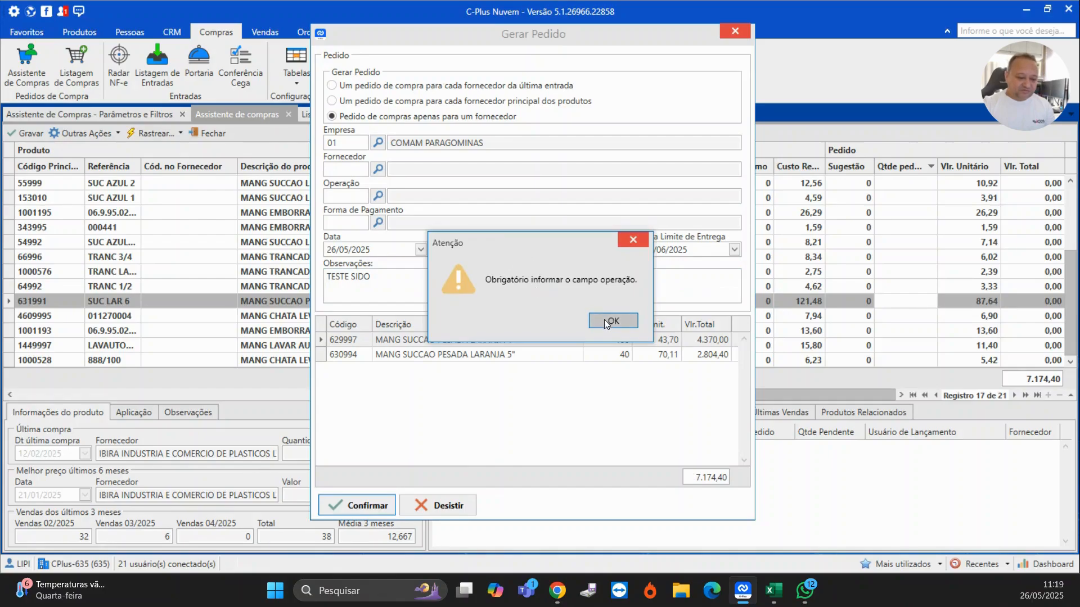
{"action": "left_click", "coordinate": [606, 322]}
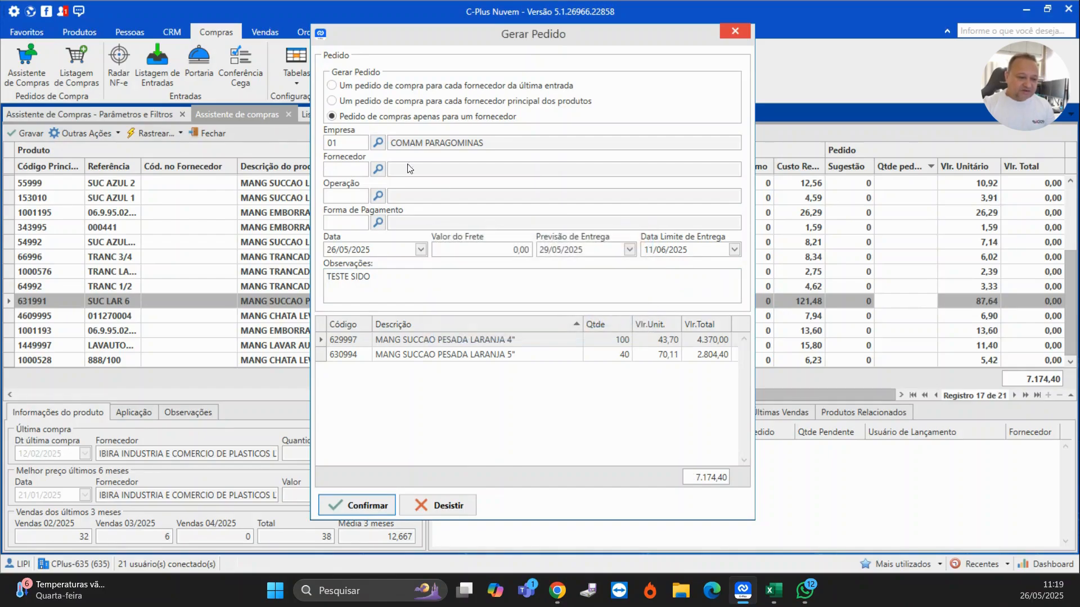
{"action": "left_click", "coordinate": [377, 197]}
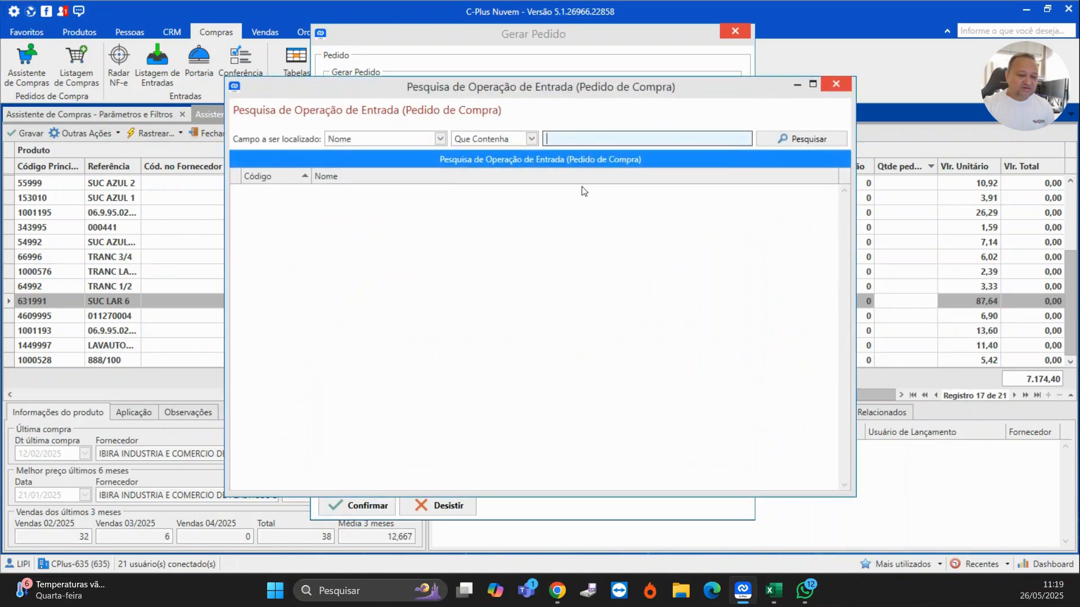
{"action": "left_click", "coordinate": [787, 139]}
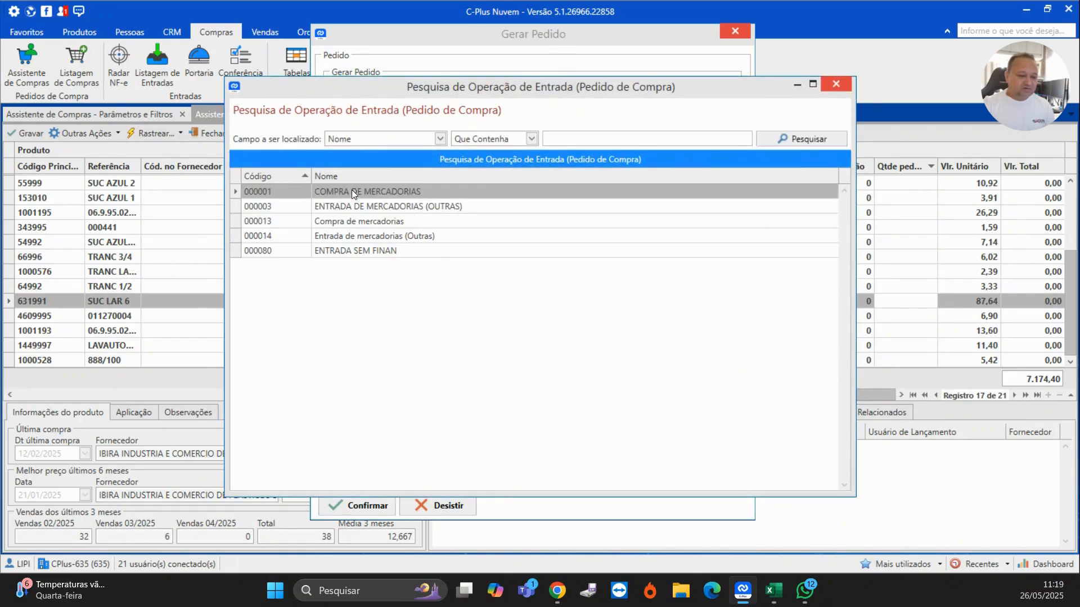
{"action": "double_click", "coordinate": [352, 191]}
{"action": "left_click", "coordinate": [352, 508]}
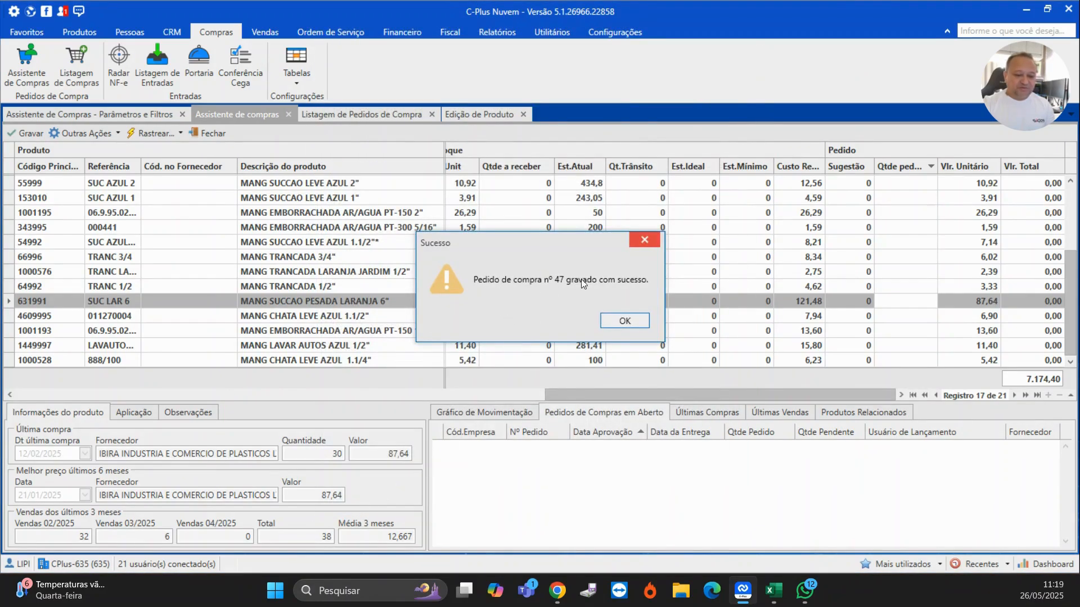
{"action": "left_click", "coordinate": [625, 320]}
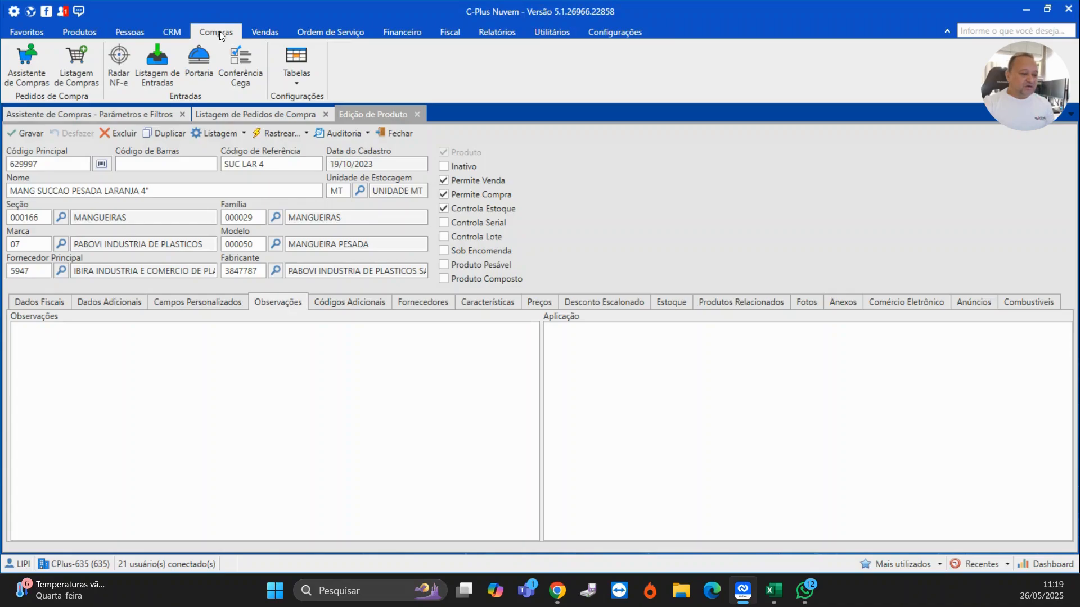
- Open purchase order 47 from the refreshed purchase order list to review its items and observations
{"action": "left_click", "coordinate": [65, 62]}
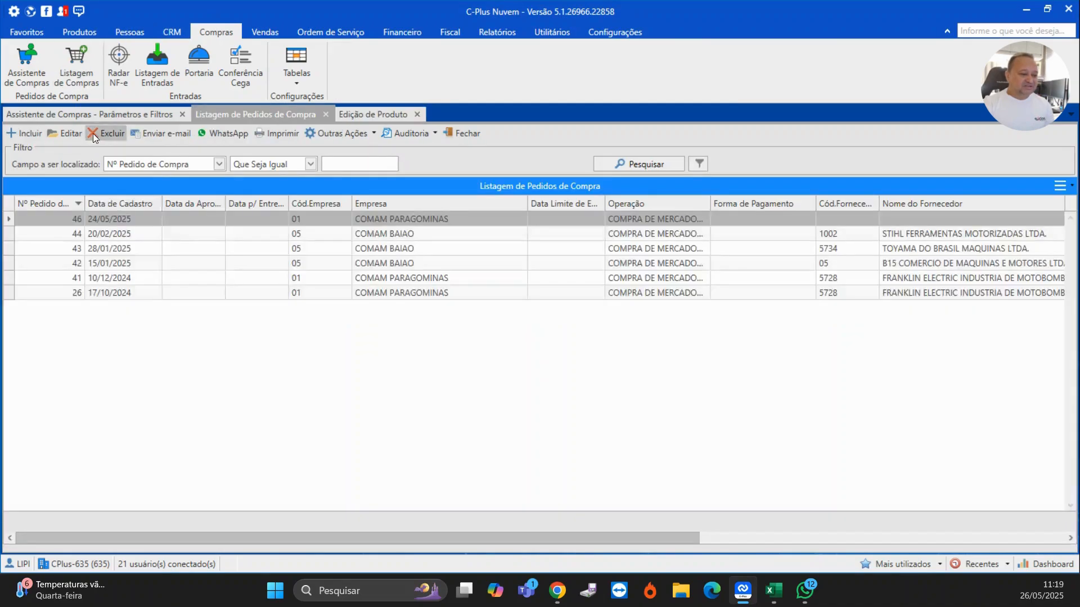
{"action": "left_click", "coordinate": [632, 164]}
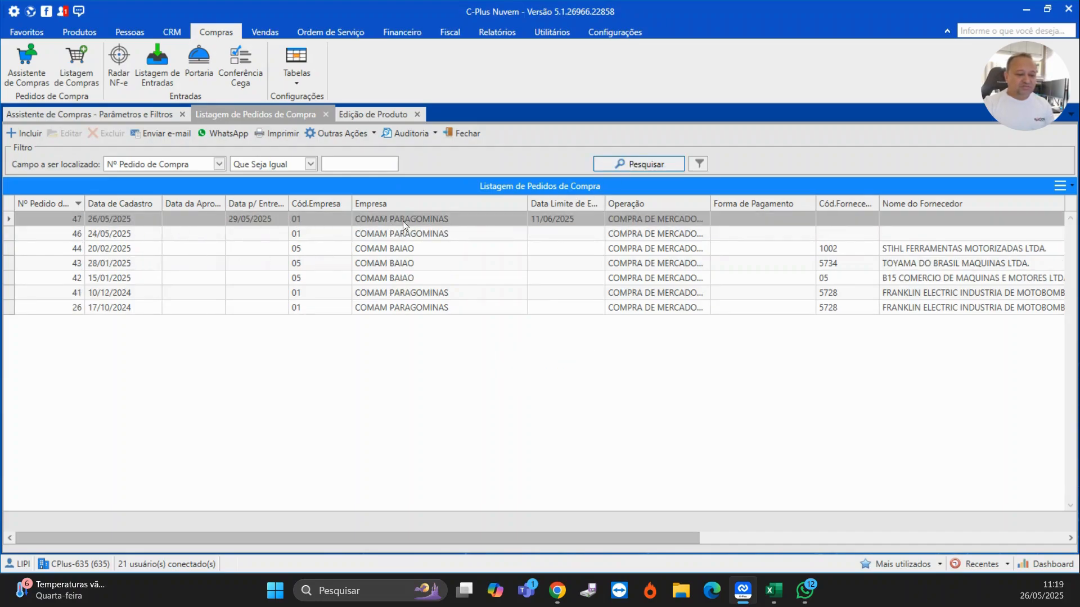
{"action": "left_click", "coordinate": [606, 224]}
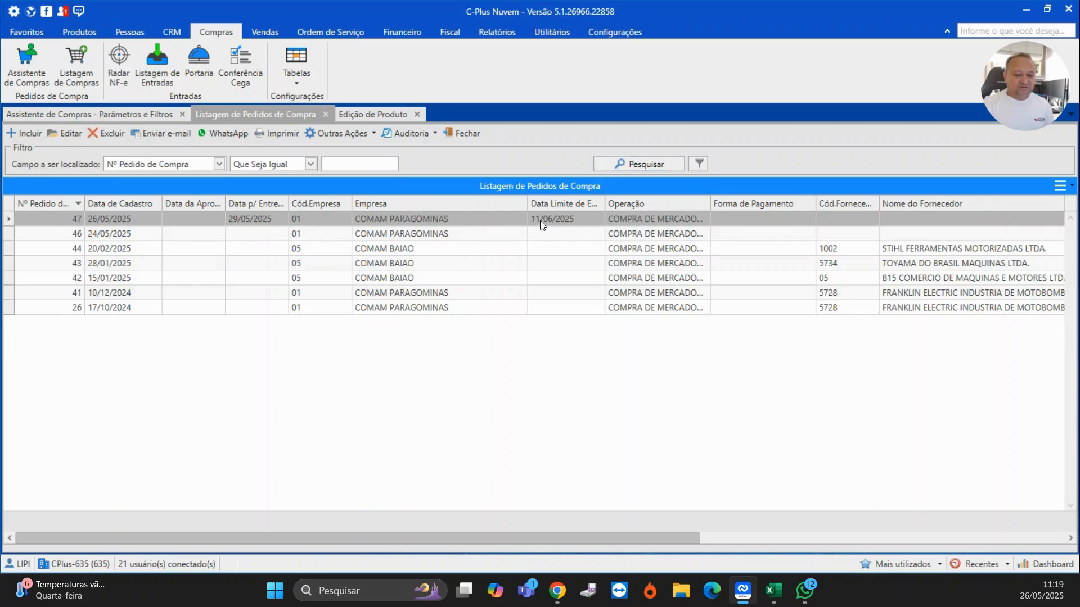
{"action": "double_click", "coordinate": [442, 219]}
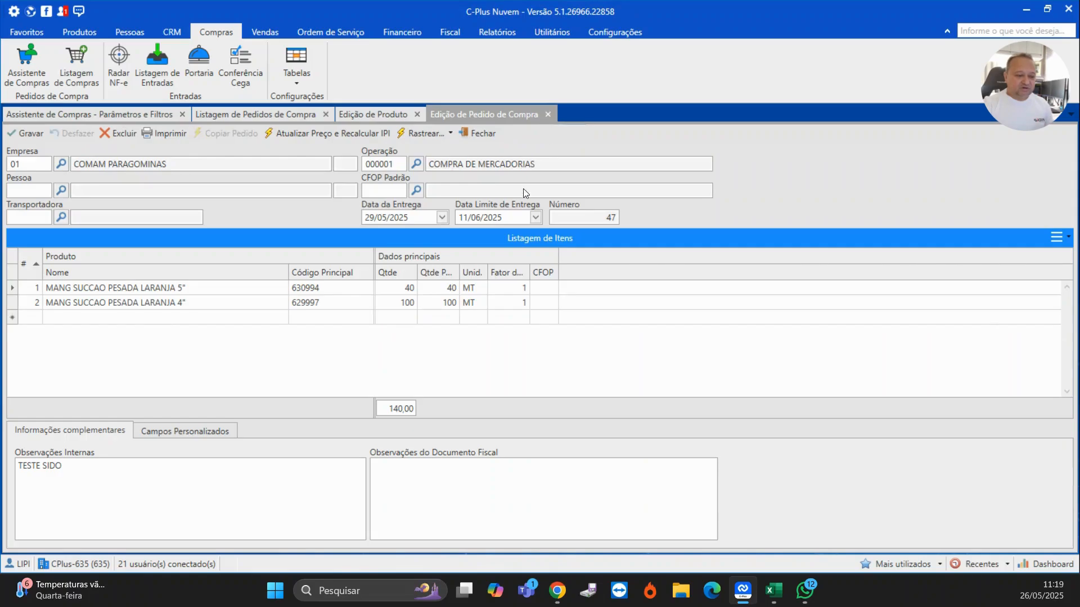
{"action": "left_click", "coordinate": [548, 114]}
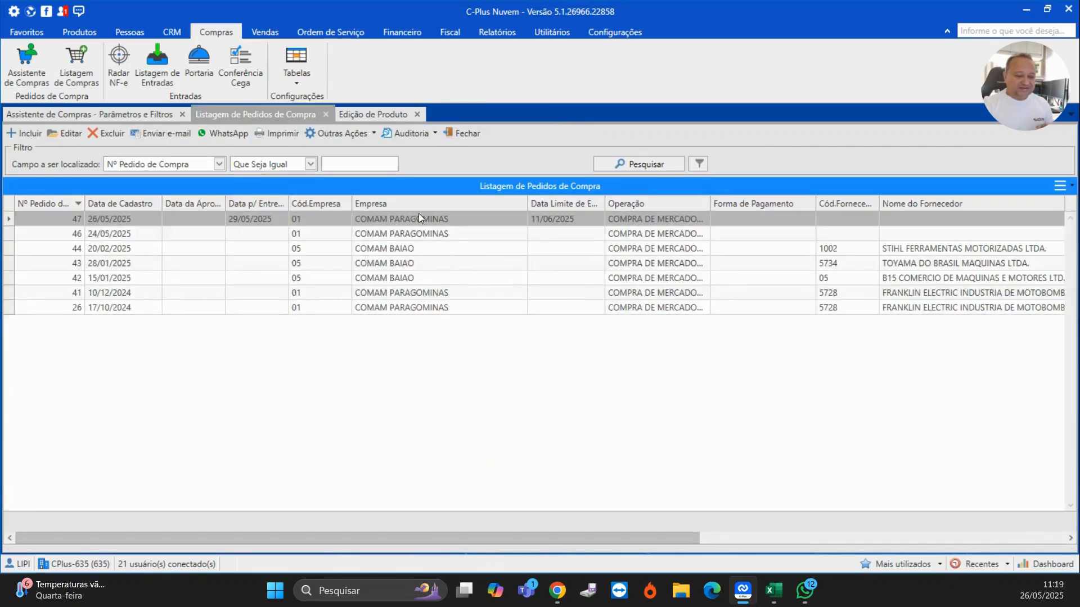
- Print-preview purchase order 47 and review the printed order before closing the preview
{"action": "left_click", "coordinate": [272, 133]}
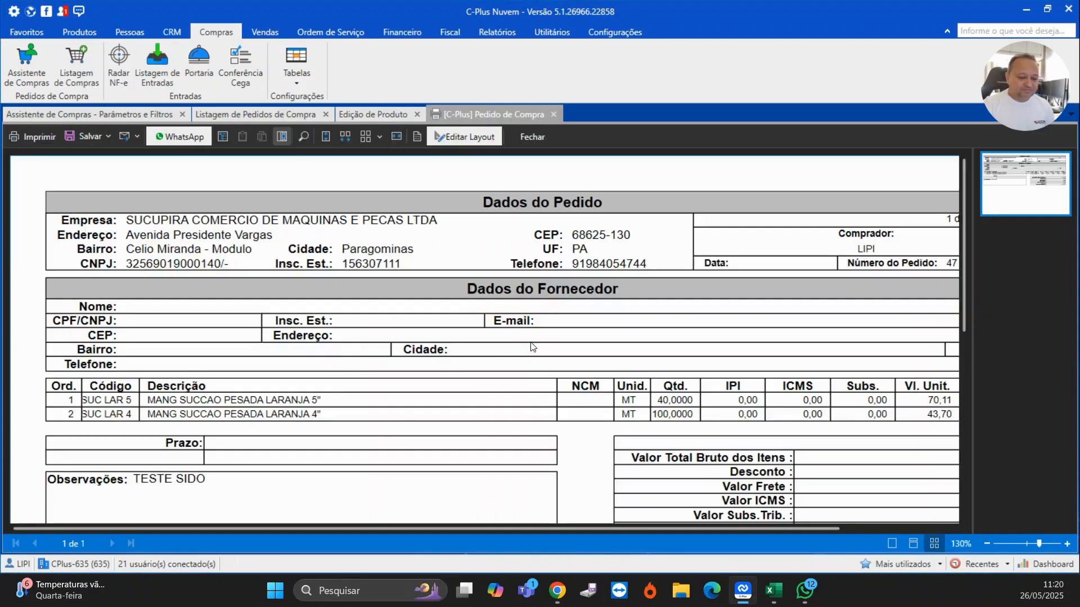
{"action": "scroll", "coordinate": [532, 347], "scroll_direction": "down", "scroll_amount": 2}
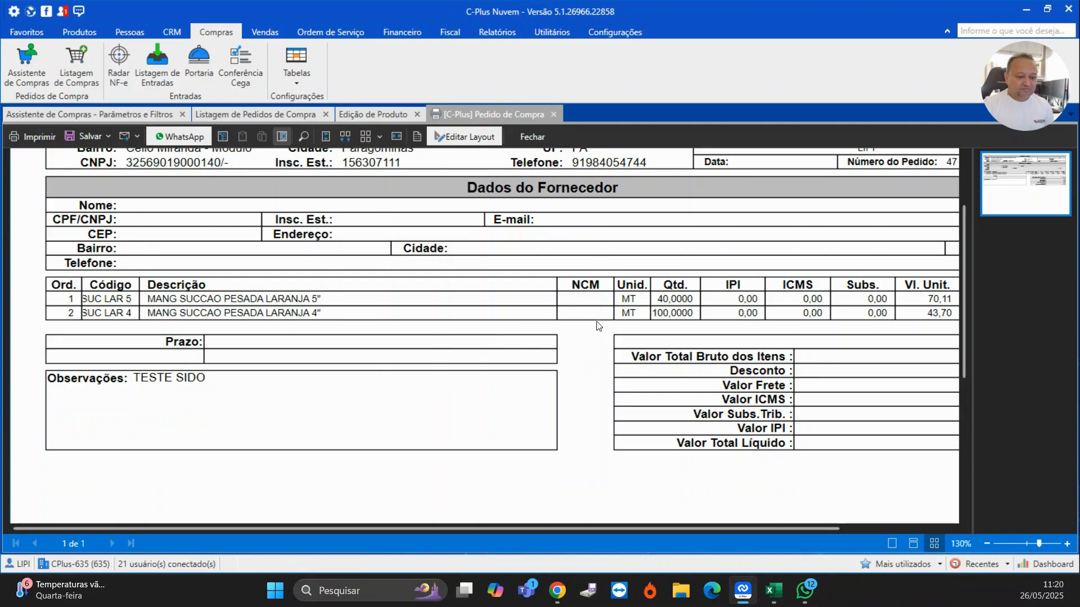
{"action": "scroll", "coordinate": [619, 334], "scroll_direction": "down", "scroll_amount": 1}
{"action": "scroll", "coordinate": [641, 343], "scroll_direction": "up", "scroll_amount": 2}
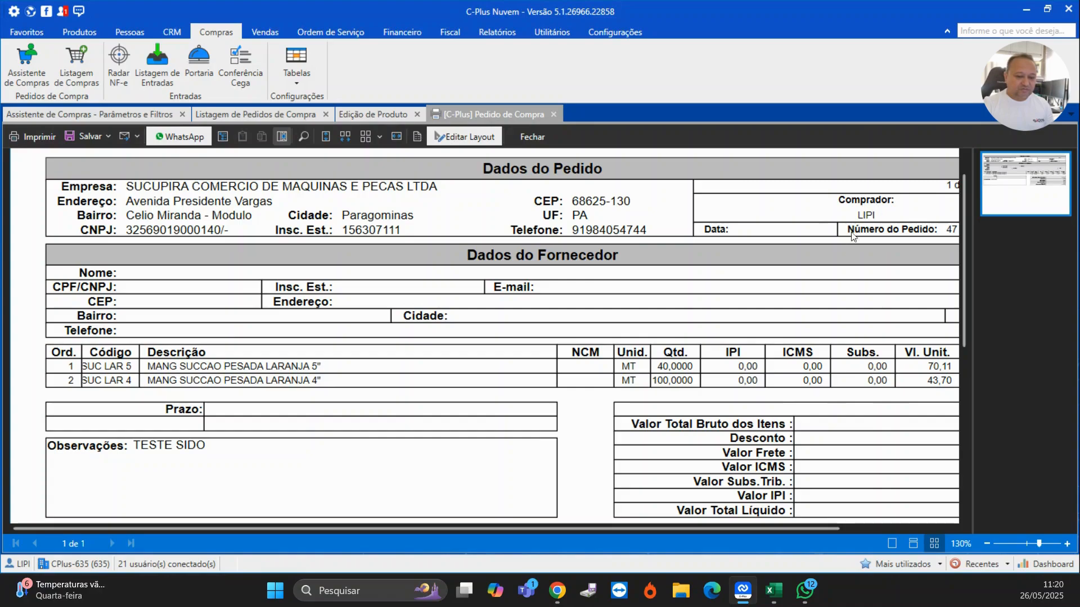
{"action": "scroll", "coordinate": [265, 388], "scroll_direction": "down", "scroll_amount": 1}
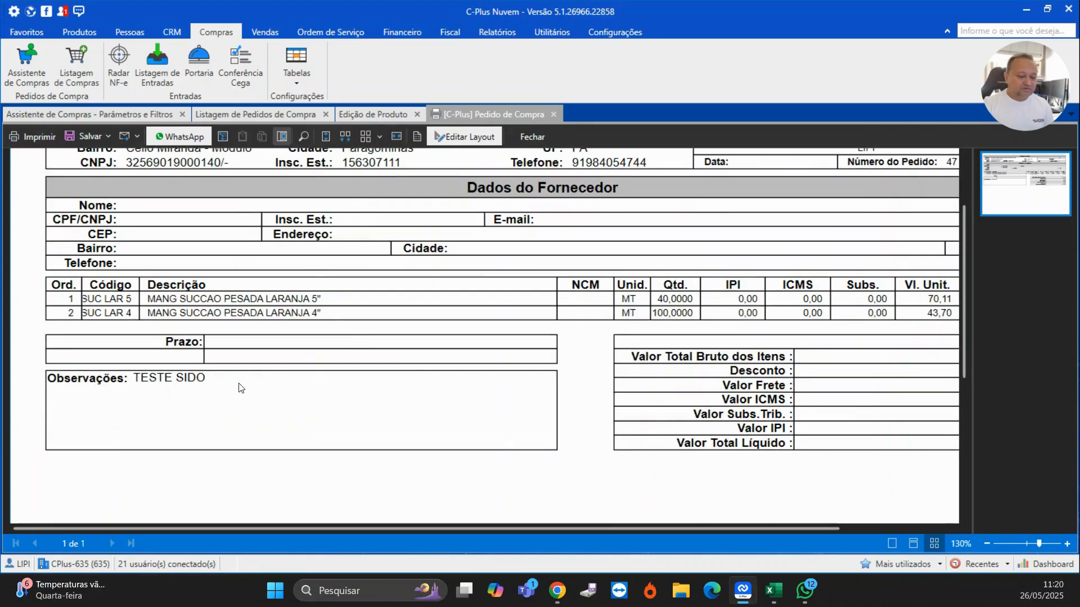
{"action": "scroll", "coordinate": [235, 389], "scroll_direction": "down", "scroll_amount": 3}
{"action": "scroll", "coordinate": [234, 389], "scroll_direction": "up", "scroll_amount": 4}
{"action": "scroll", "coordinate": [248, 385], "scroll_direction": "down", "scroll_amount": 1}
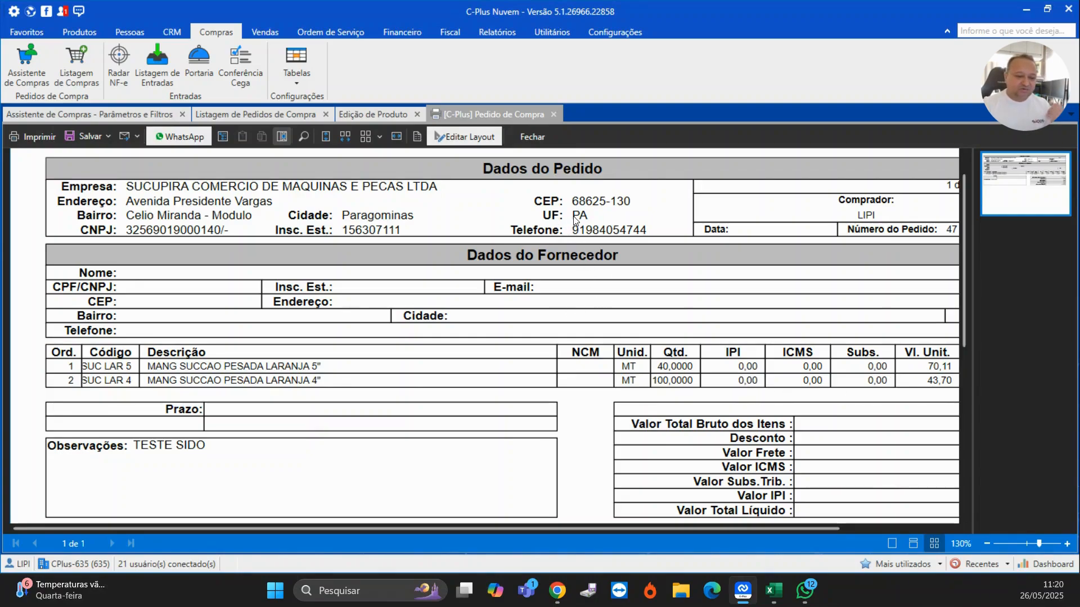
{"action": "left_click", "coordinate": [554, 114]}
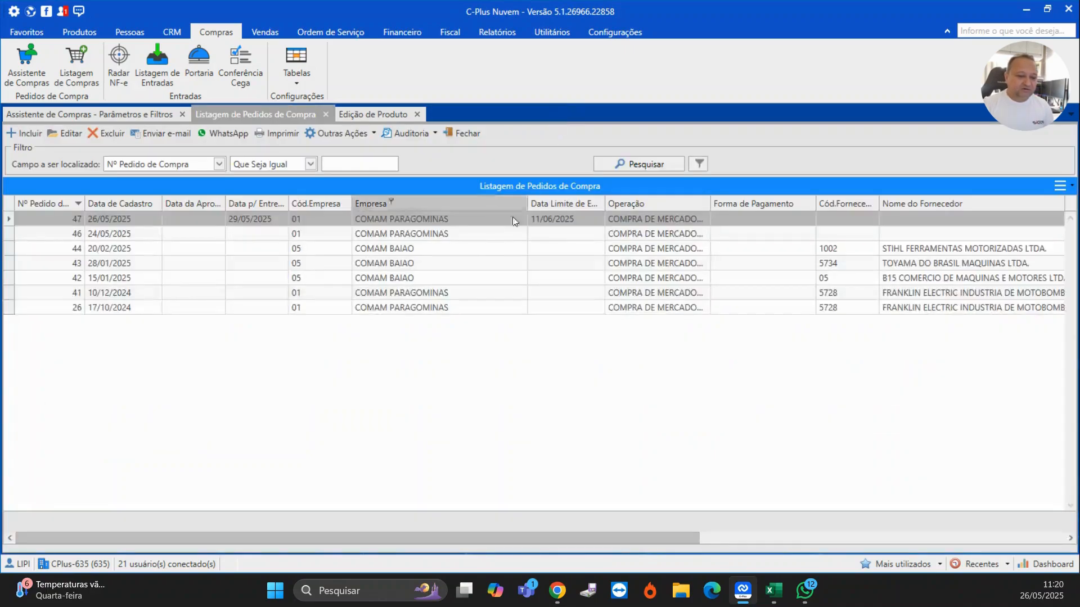